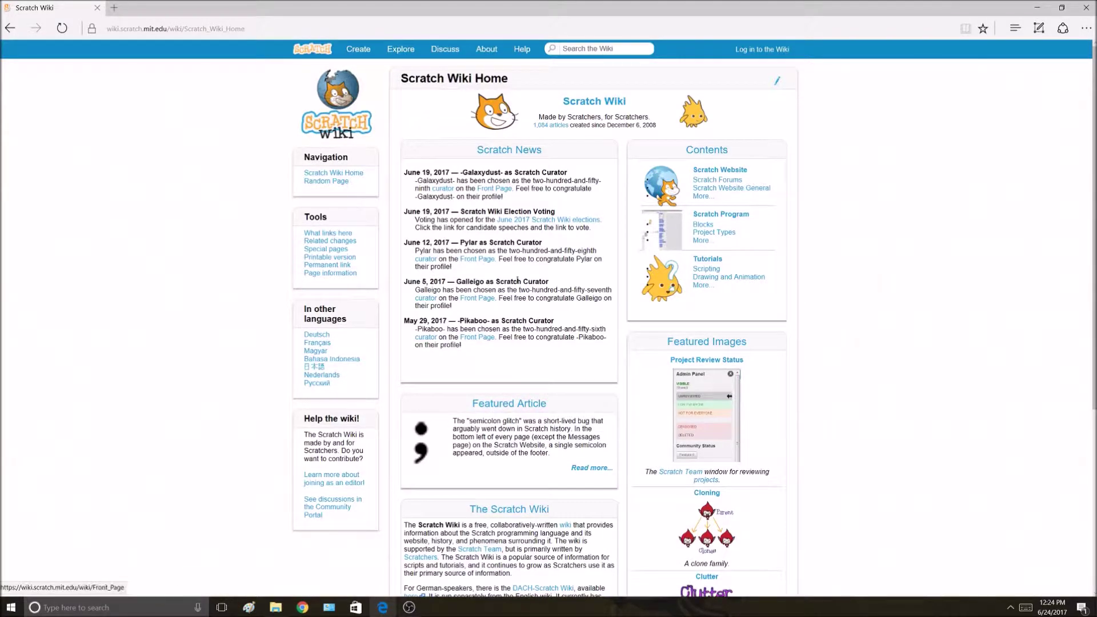
Open the Scratch Wiki log-in page from the top bar
left_click(768, 53)
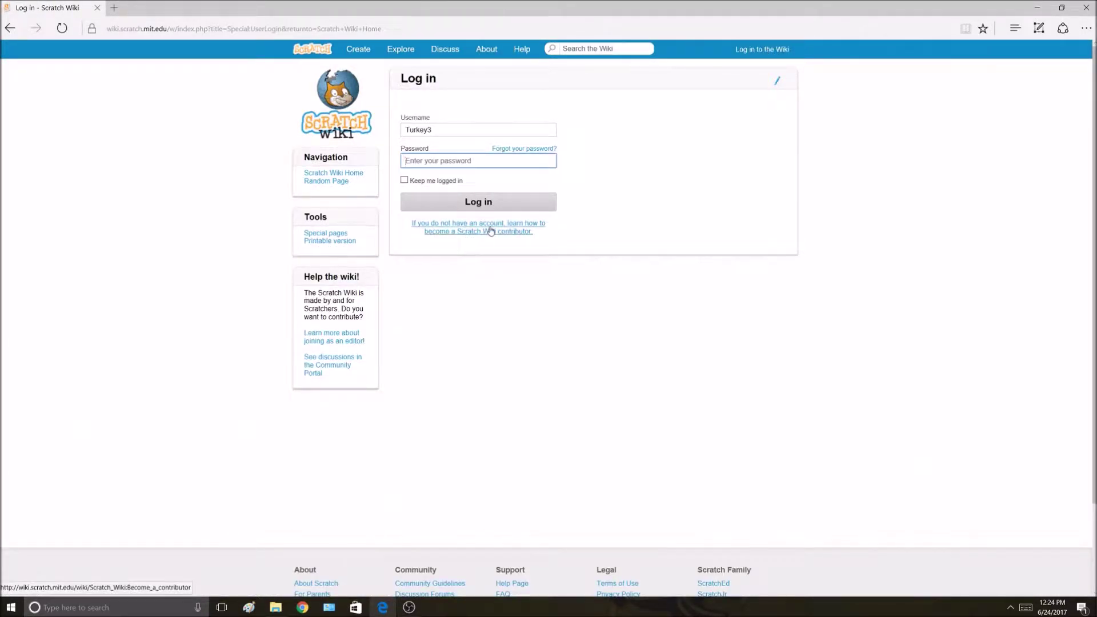
Open the contributor guide and read its account requirements and request-writing guidelines
left_click(491, 232)
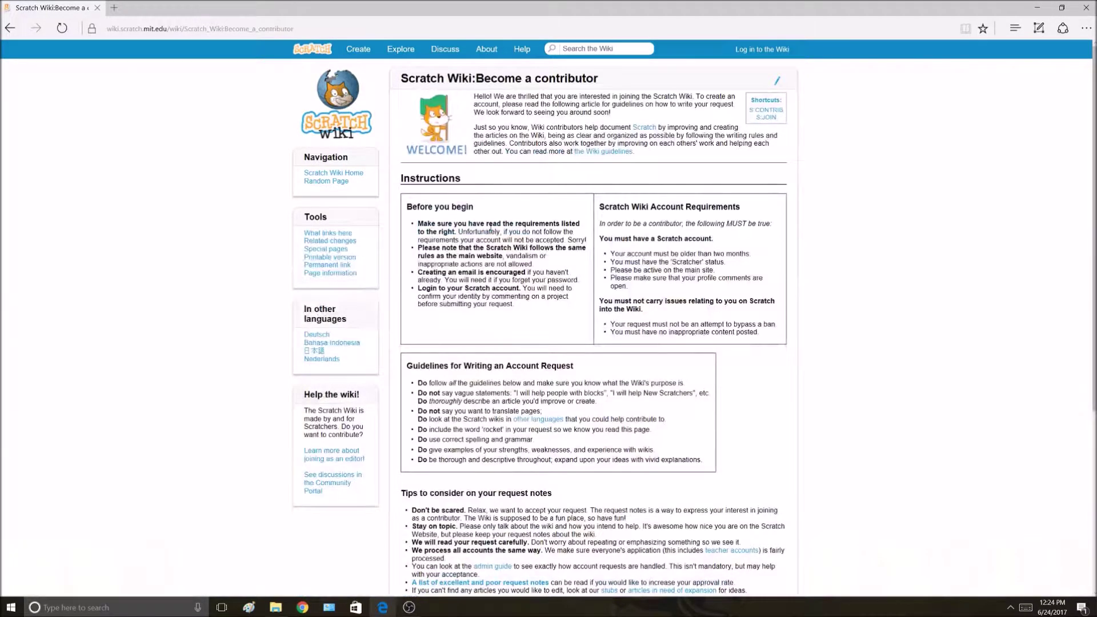
left_click_drag(408, 97, 803, 472)
left_click(731, 283)
scroll(580, 461, "down", 5)
scroll(560, 372, "up", 5)
scroll(407, 366, "down", 2)
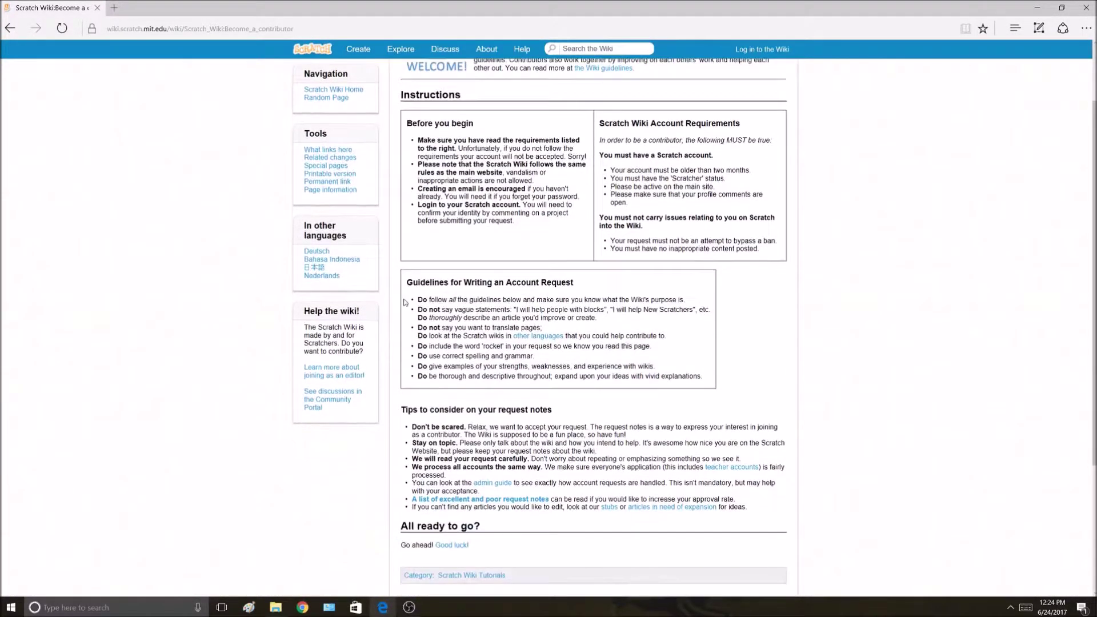
left_click_drag(408, 280, 456, 286)
left_click(740, 350)
scroll(630, 187, "down", 3)
scroll(652, 246, "up", 5)
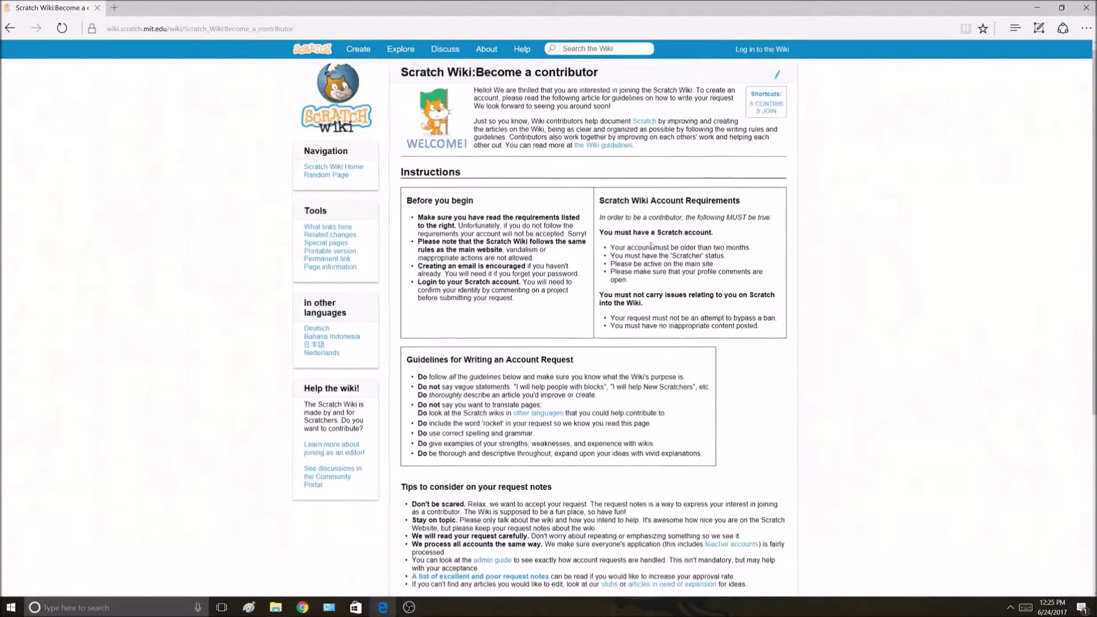
scroll(652, 245, "down", 3)
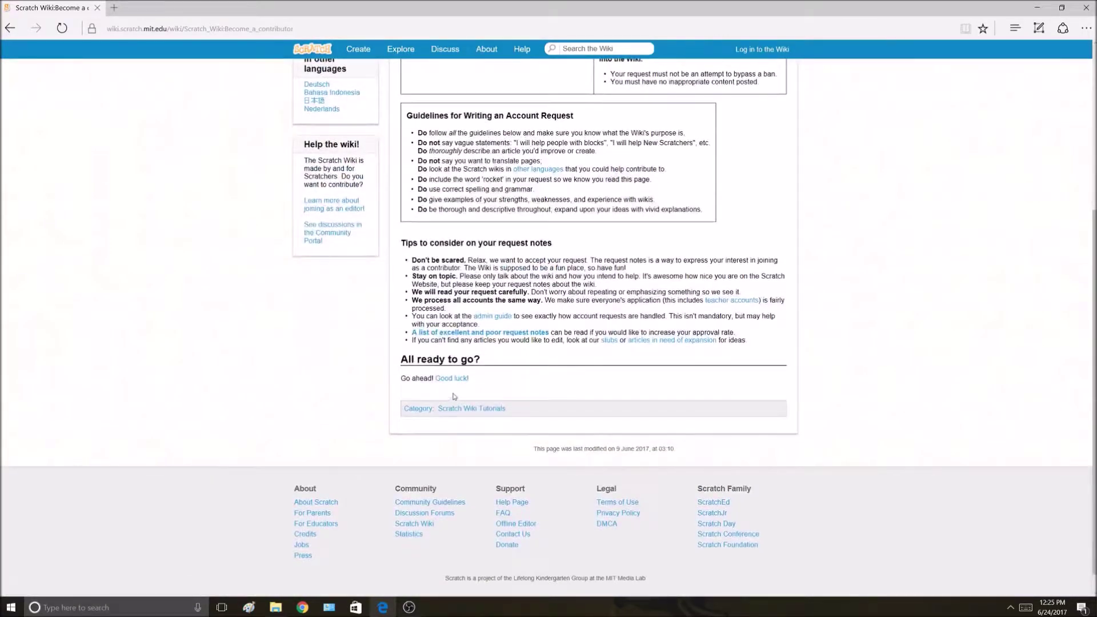
Open the Request account form in a new tab and enter a username
left_click(451, 379)
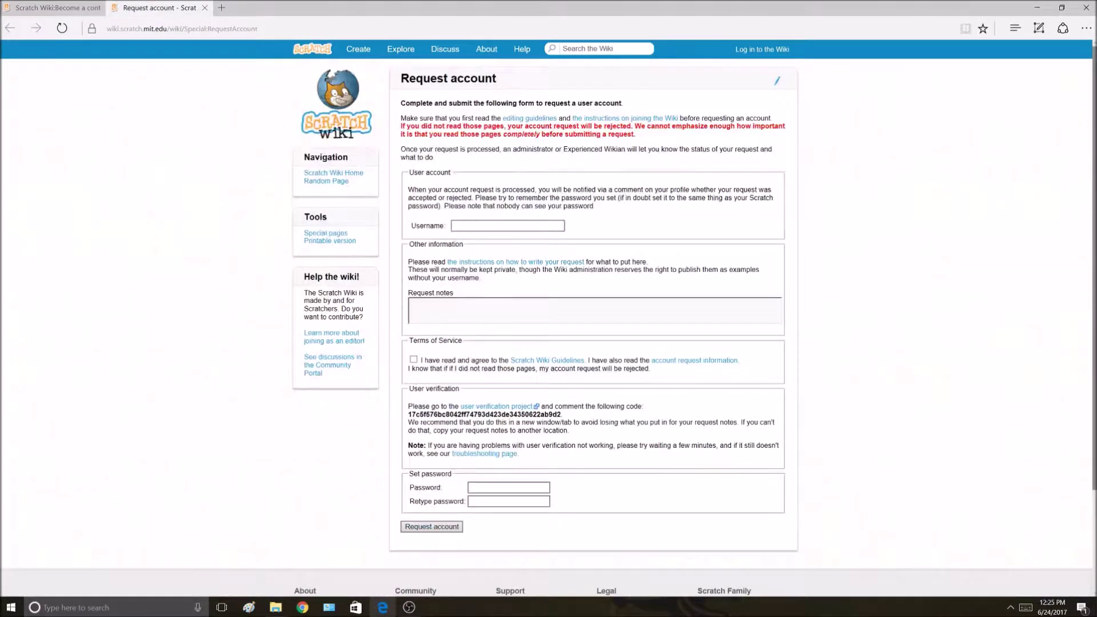
left_click(474, 227)
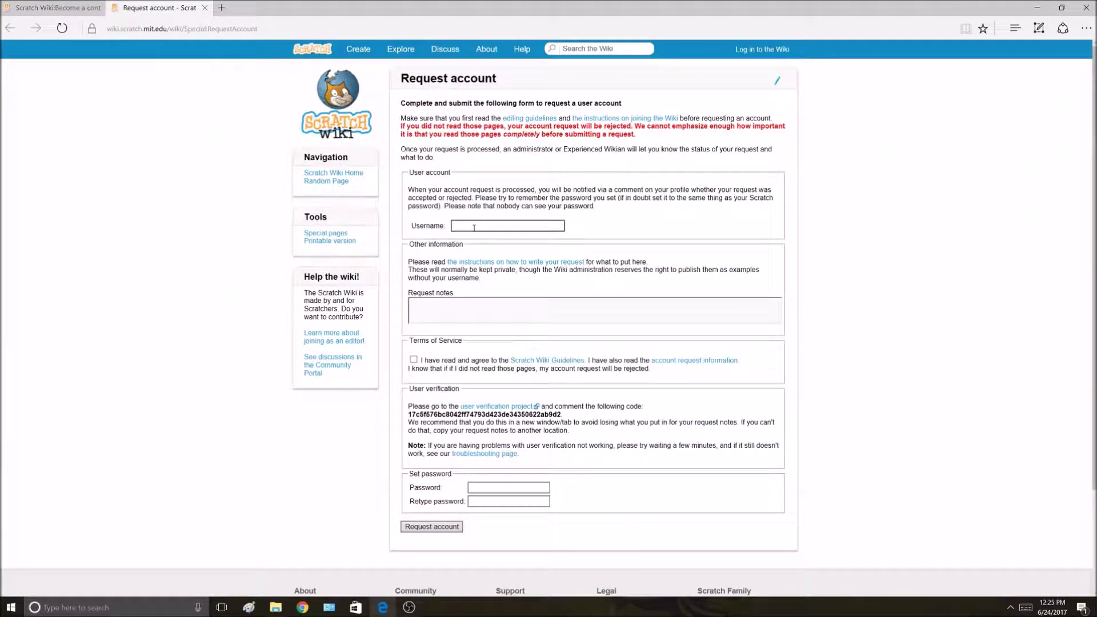
type("Test")
left_click(454, 308)
key("ctrl+Tab")
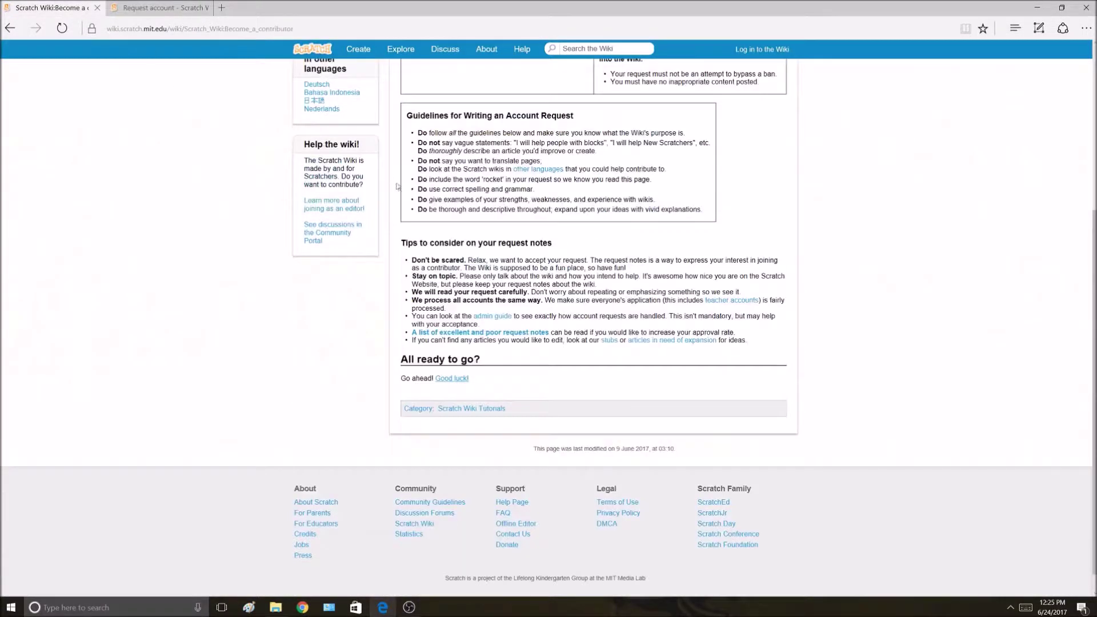
left_click_drag(406, 199, 703, 295)
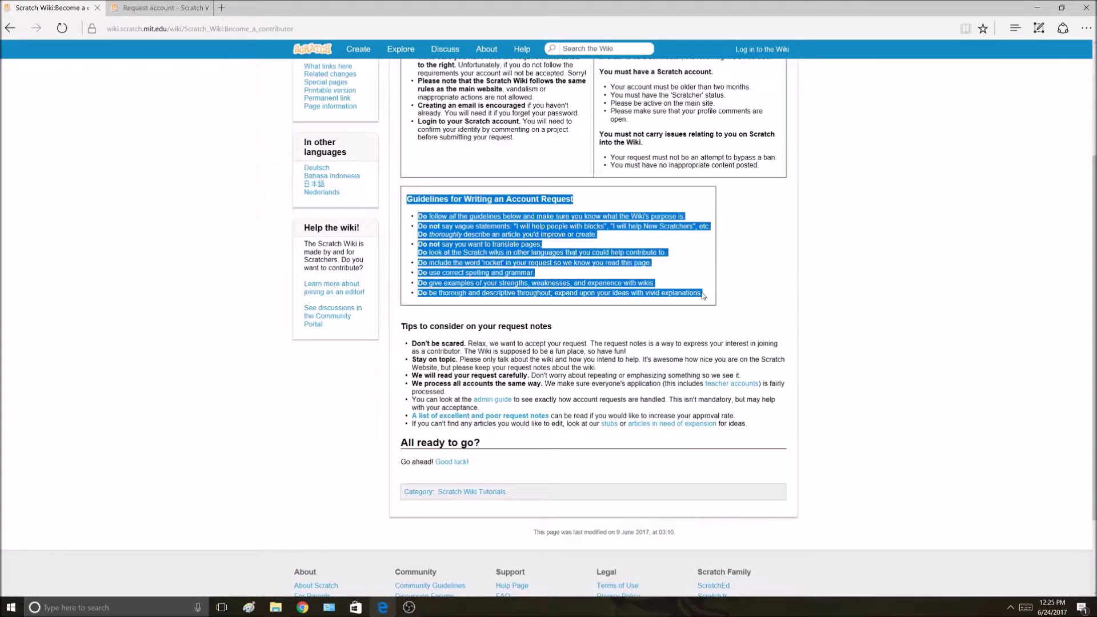
left_click(711, 296)
left_click_drag(418, 217, 572, 218)
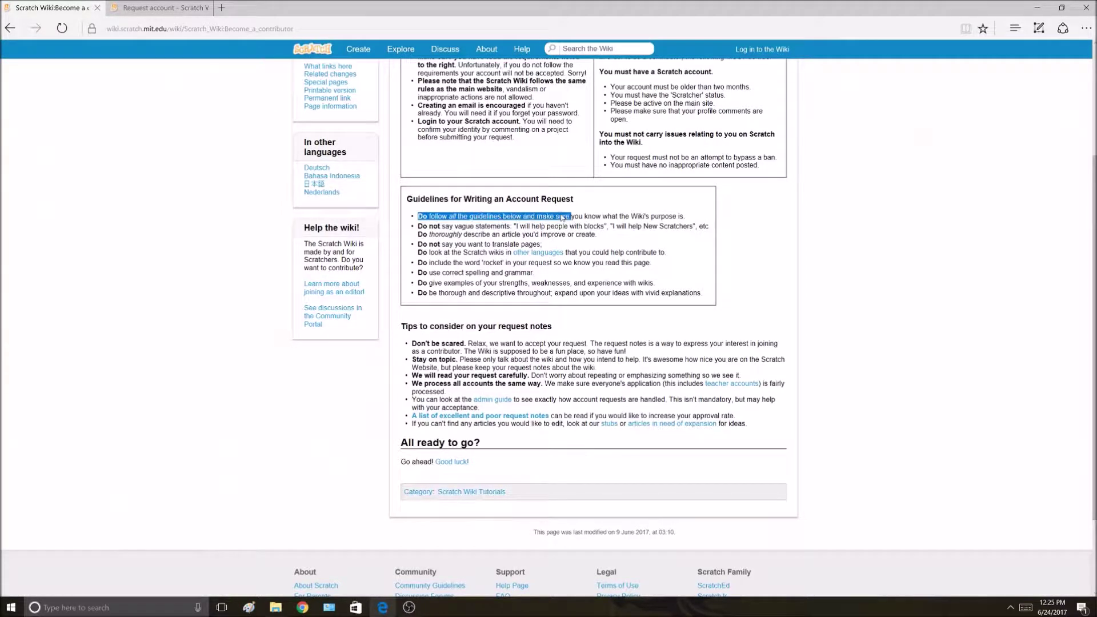
left_click(483, 226)
left_click_drag(418, 226, 600, 230)
left_click(600, 230)
Draft request notes about helping New Scratchers and fixing articles, then delete the draft
left_click(160, 8)
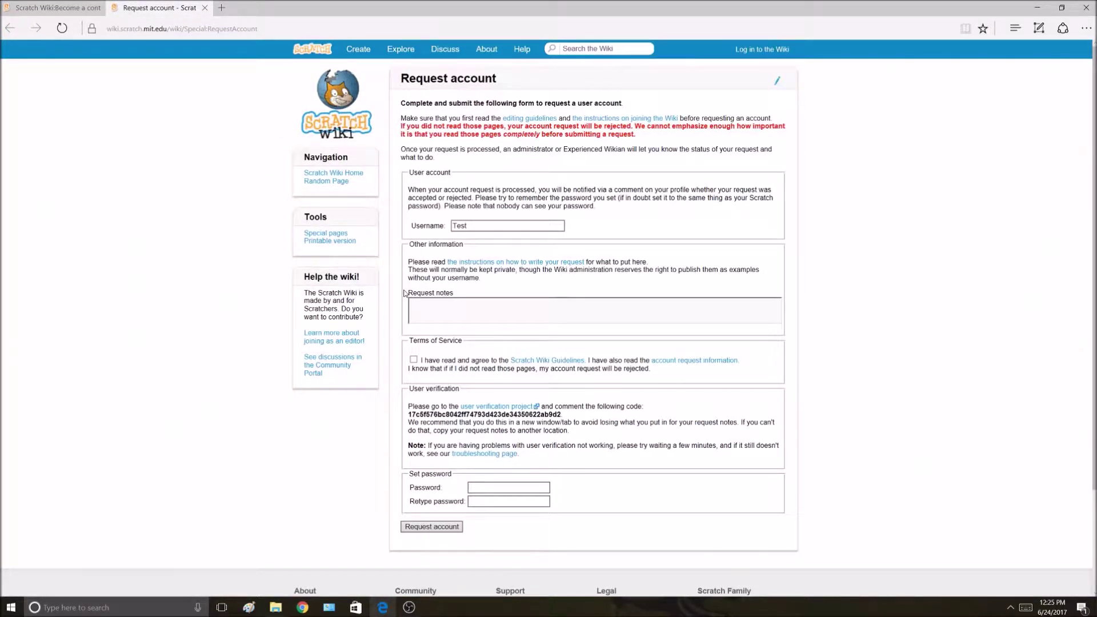
type("ant to help New Scratchers learn how to do ")
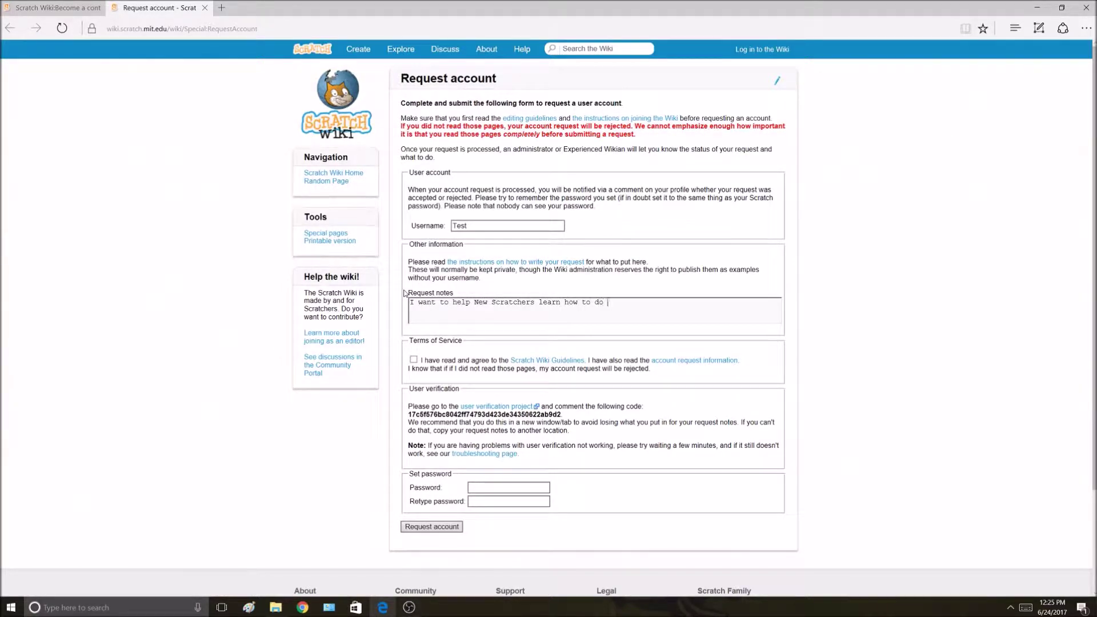
type("Scratch. I'll fix articles.")
left_click_drag(761, 318, 34, 292)
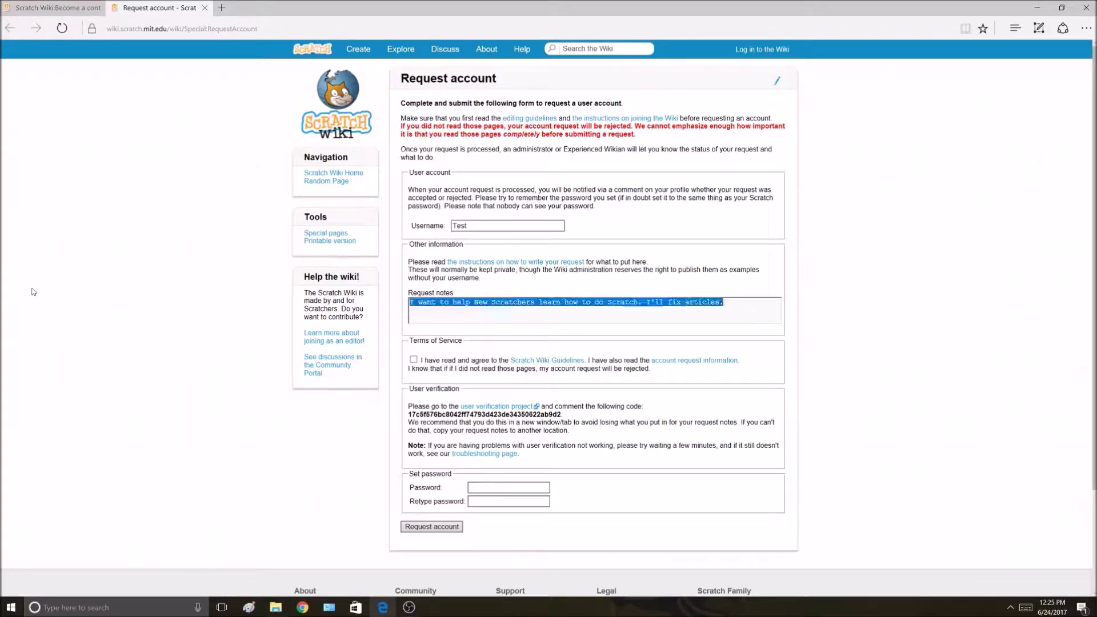
key("ctrl+x")
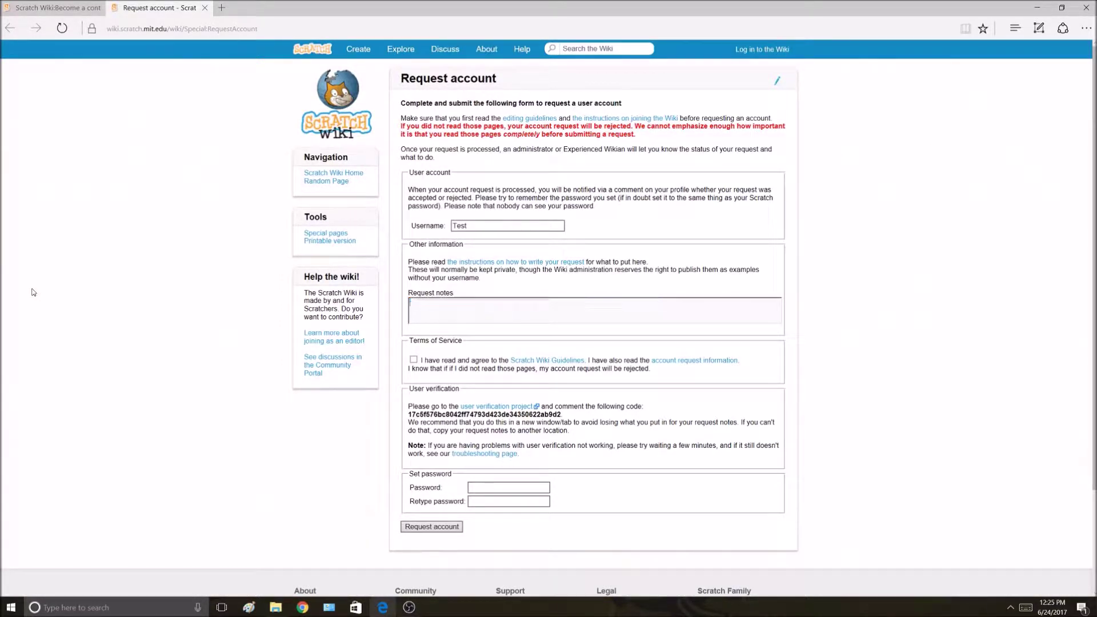
key("ctrl+shift+Tab")
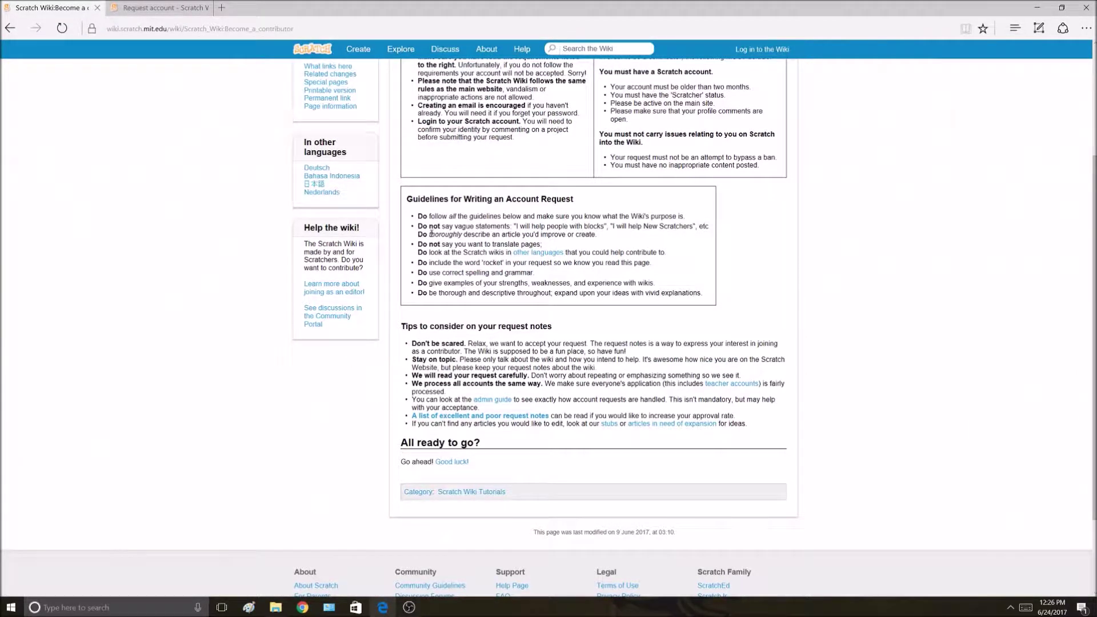
Open a random article, April Fools' Day, in a new tab and skim it
scroll(428, 263, "up", 3)
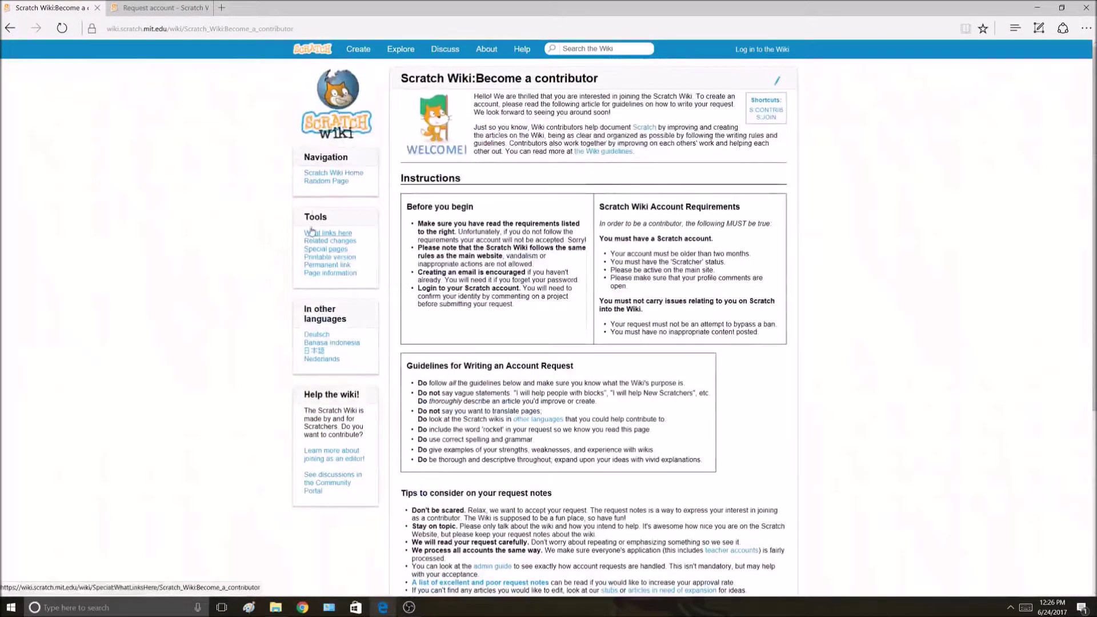
middle_click(342, 183)
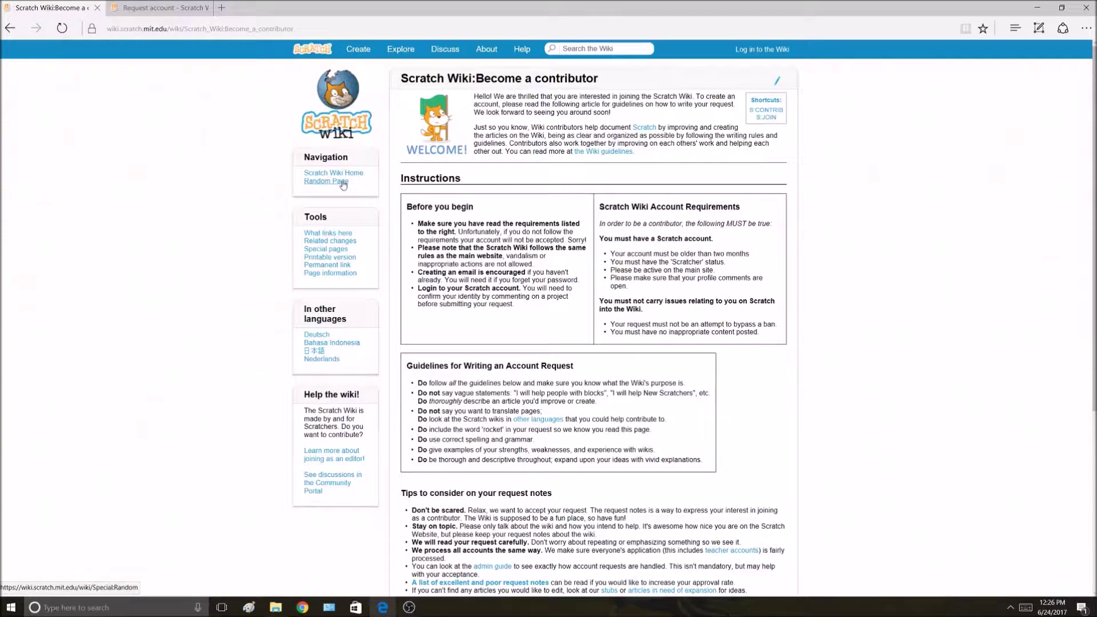
left_click(263, 8)
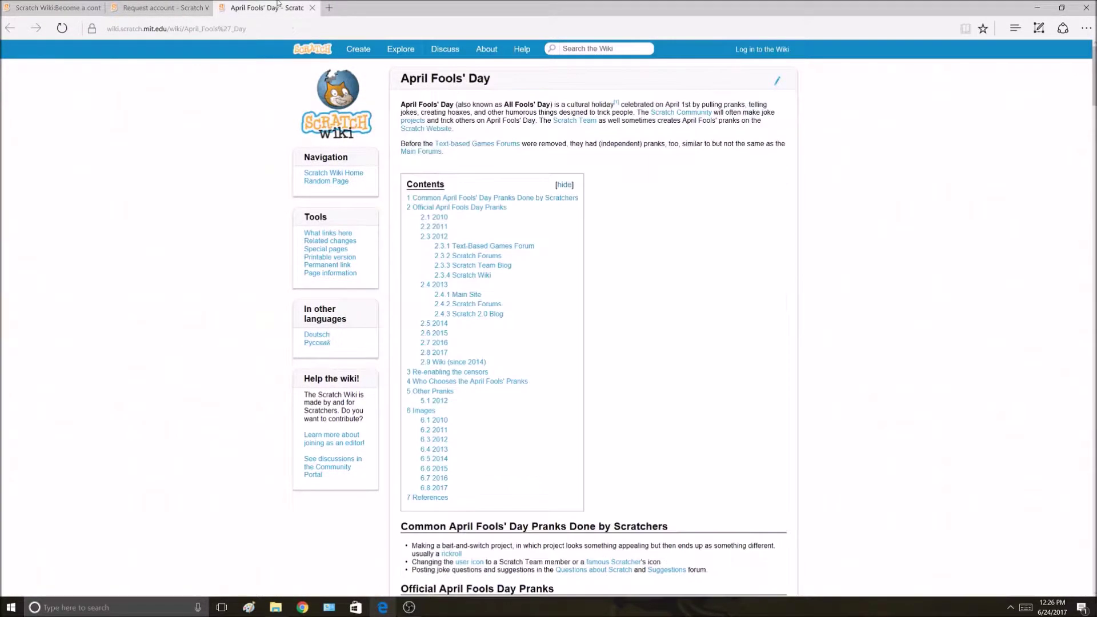
left_click_drag(400, 77, 650, 178)
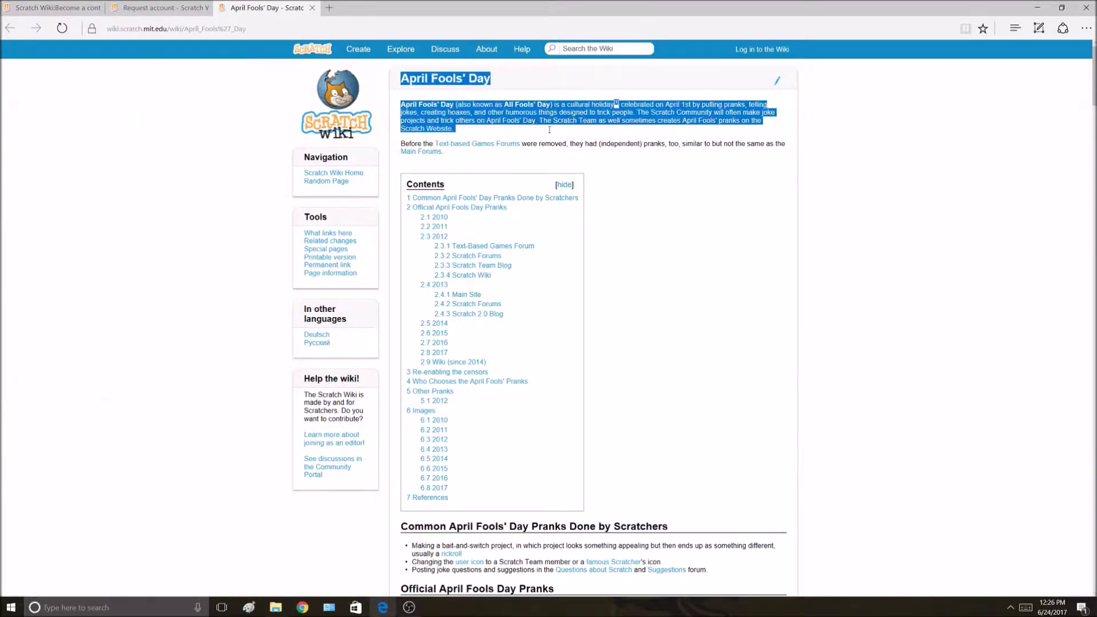
left_click(674, 192)
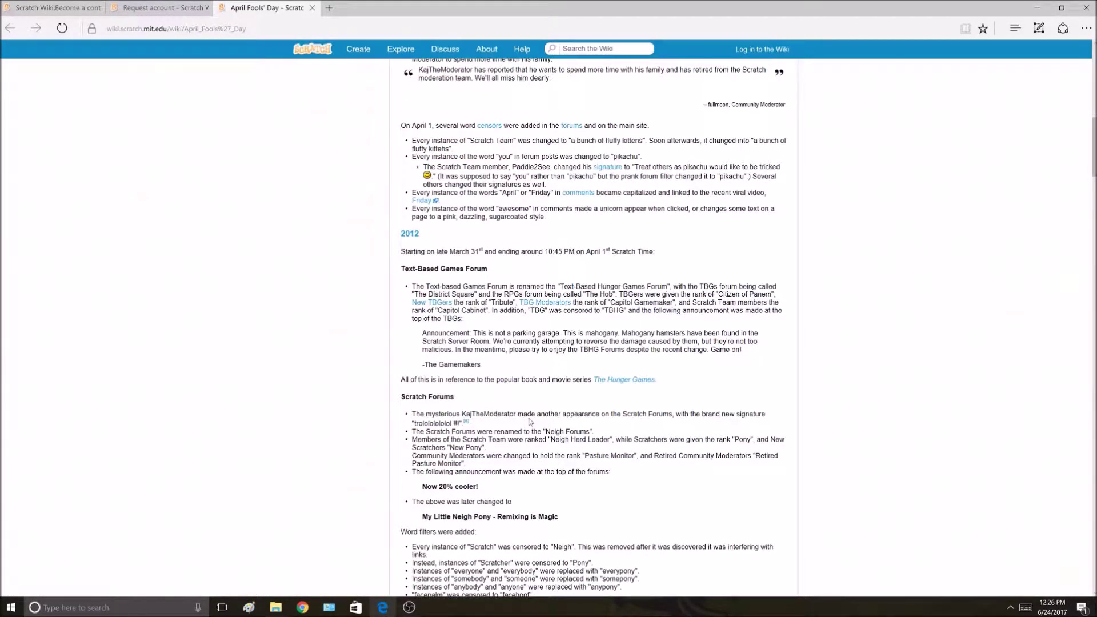
scroll(537, 423, "down", 2)
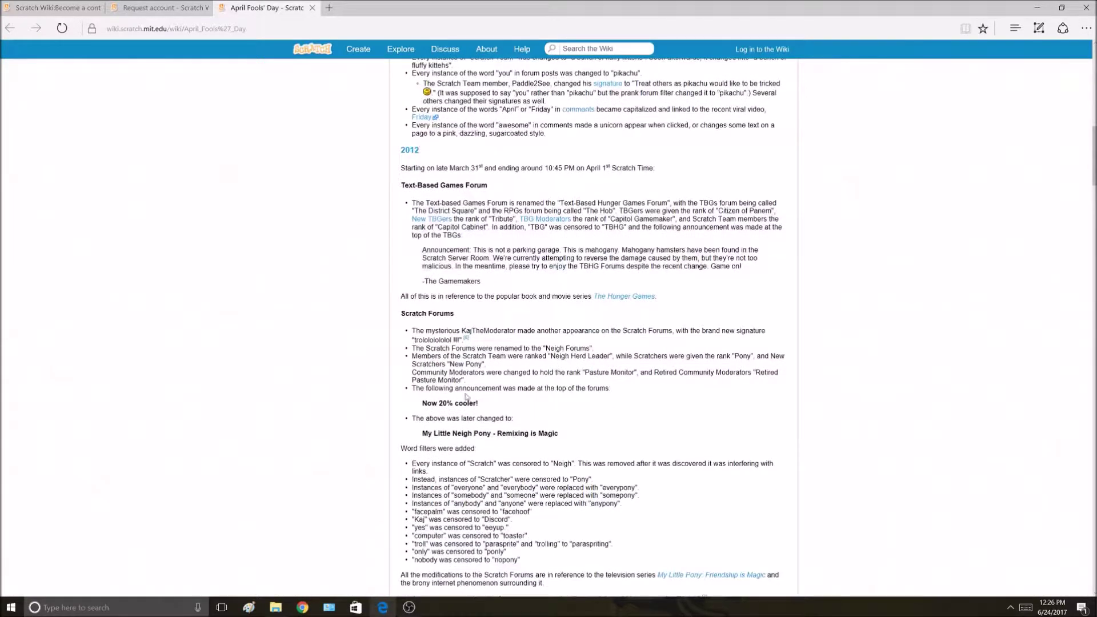
scroll(299, 382, "up", 15)
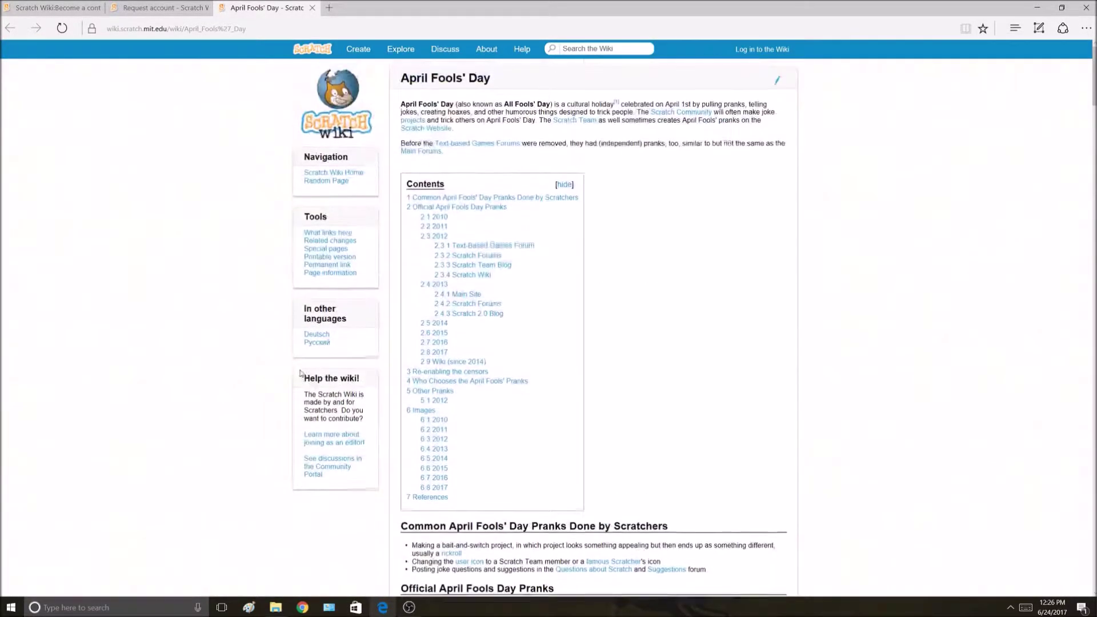
left_click(337, 182)
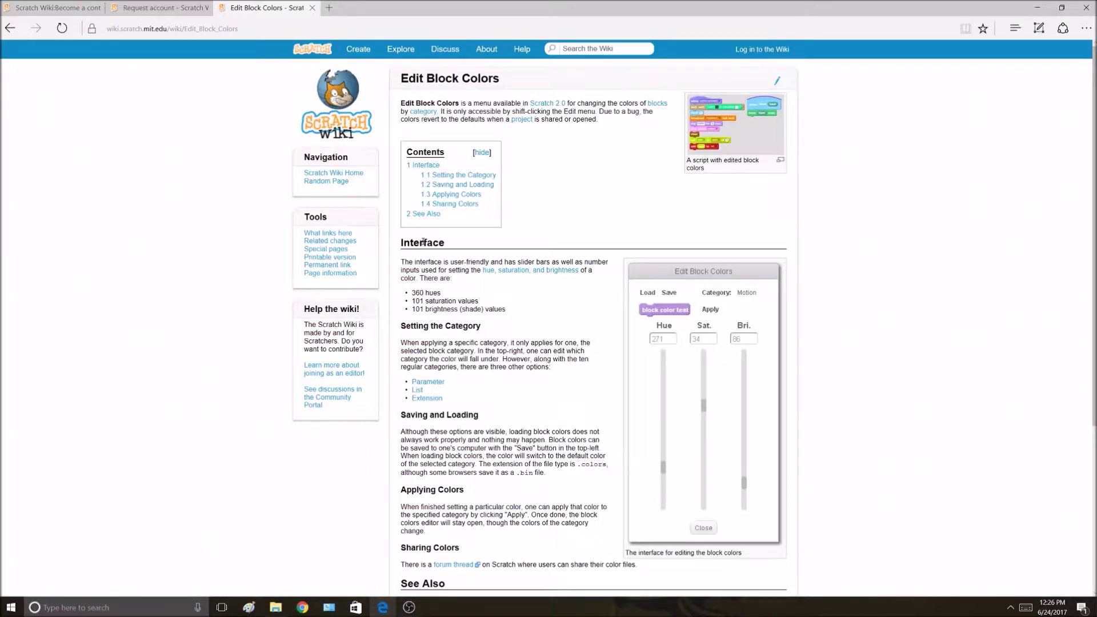
Load further random pages until the Comment (website feature) article appears
scroll(400, 240, "down", 4)
scroll(360, 230, "up", 4)
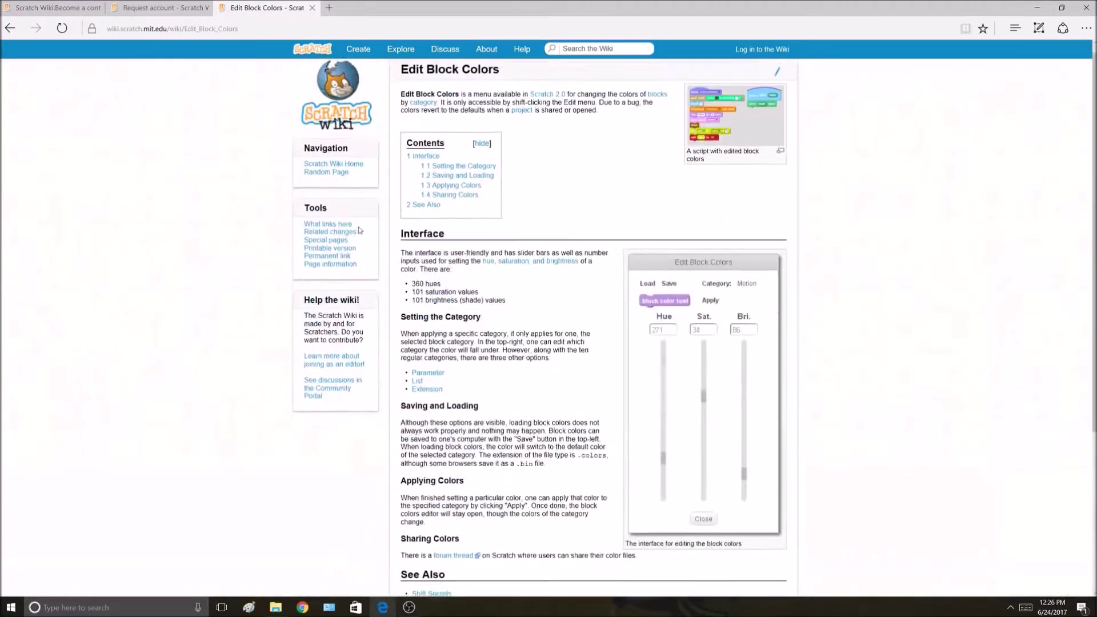
left_click(343, 181)
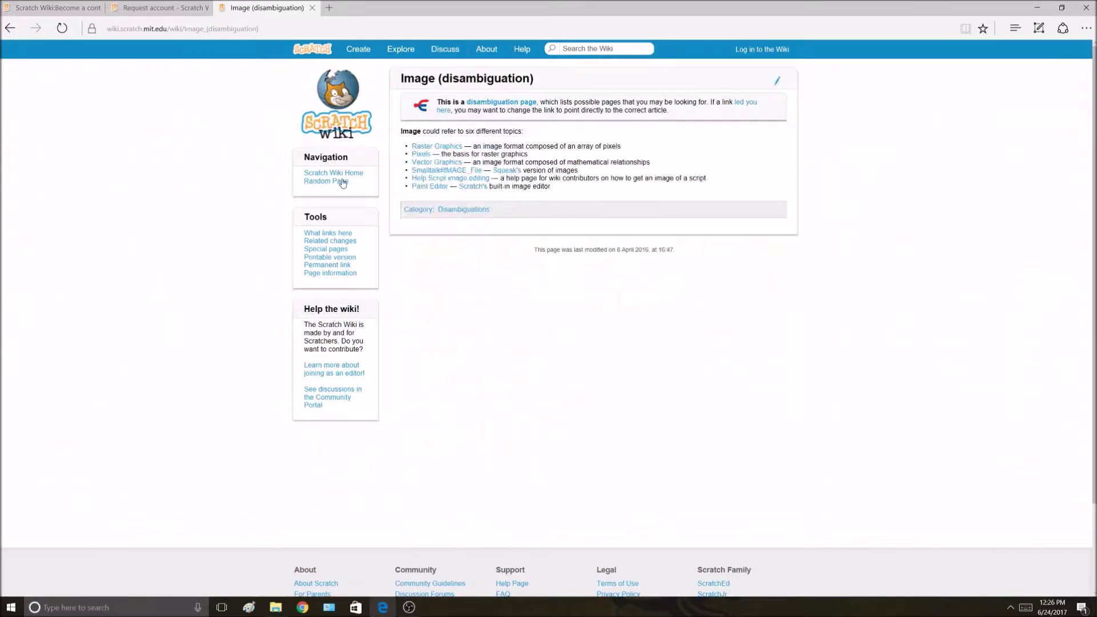
left_click(343, 182)
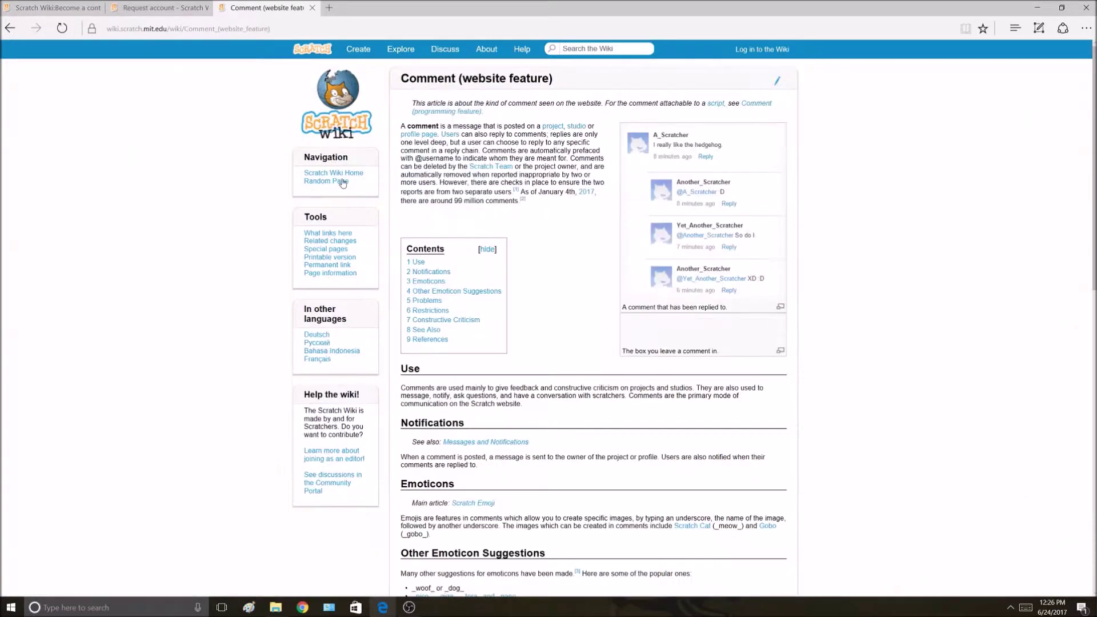
Read the Comment (website feature) article's introduction and Problems section
scroll(360, 189, "down", 8)
scroll(380, 197, "up", 2)
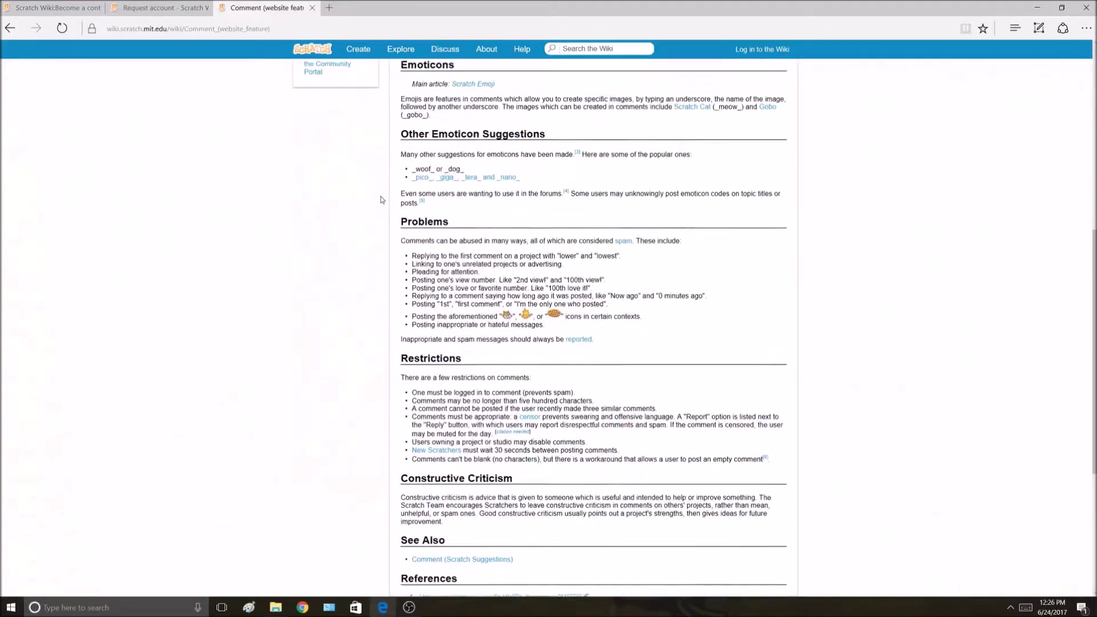
left_click_drag(422, 205, 577, 279)
left_click(577, 279)
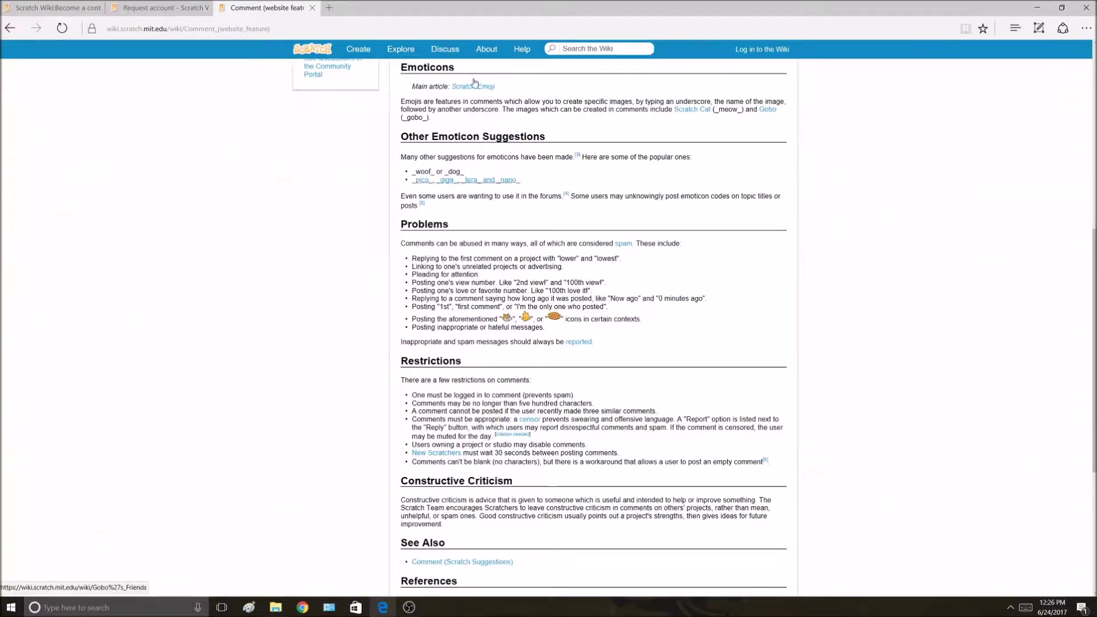
scroll(453, 244, "up", 7)
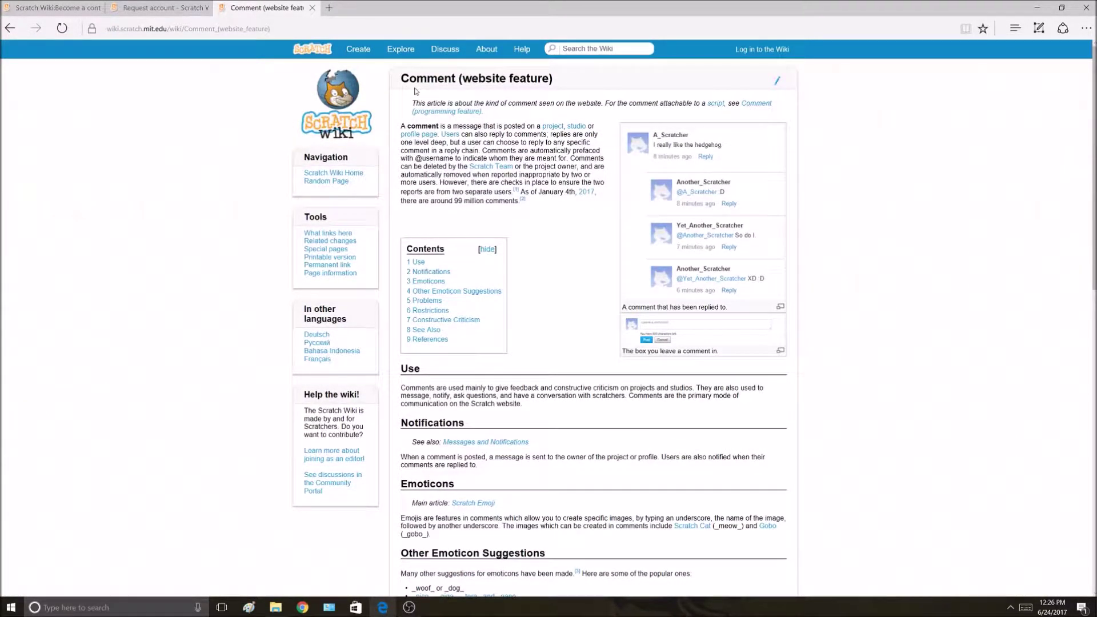
scroll(415, 91, "down", 6)
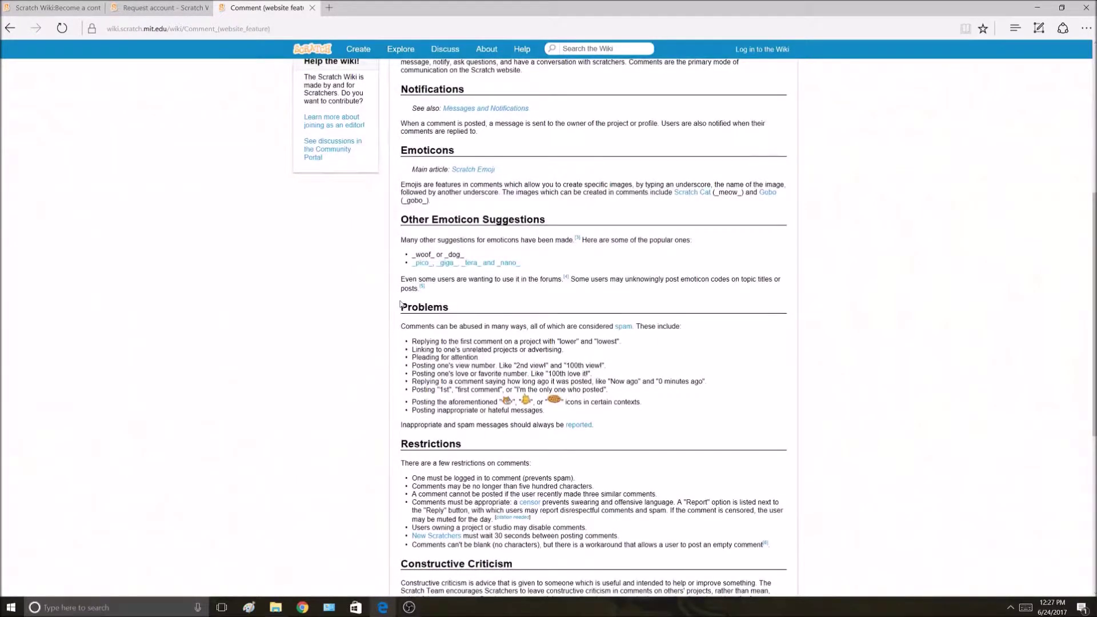
left_click_drag(400, 303, 489, 351)
left_click(489, 351)
left_click_drag(566, 350, 413, 350)
left_click(375, 361)
Scroll through the rest of the Comment article, then return to the Request account form
scroll(571, 323, "up", 6)
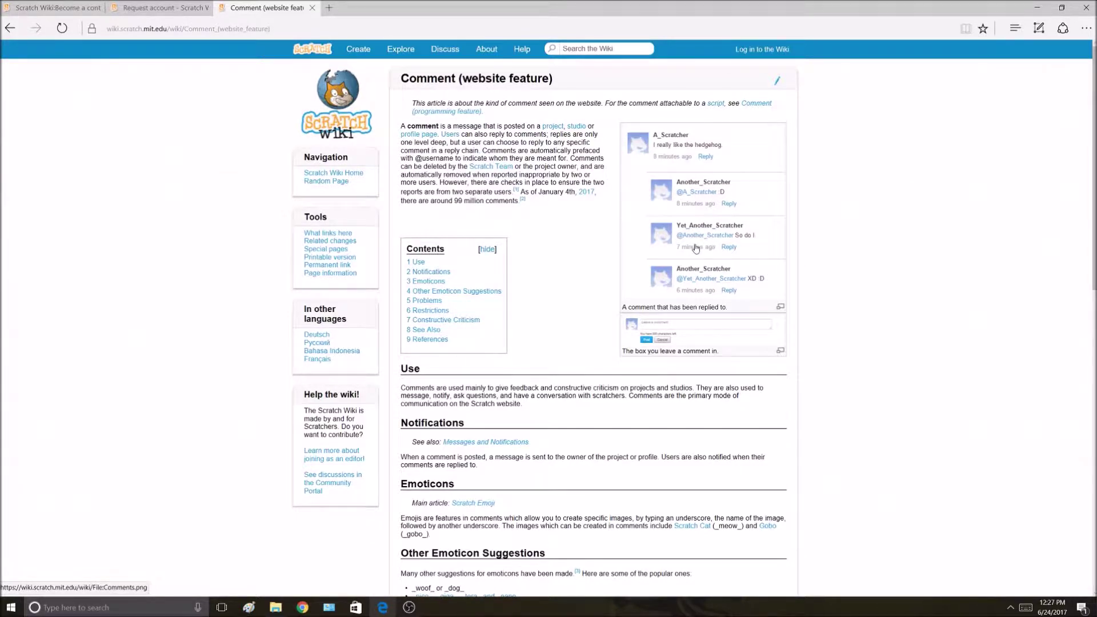
scroll(689, 263, "down", 12)
scroll(688, 268, "up", 2)
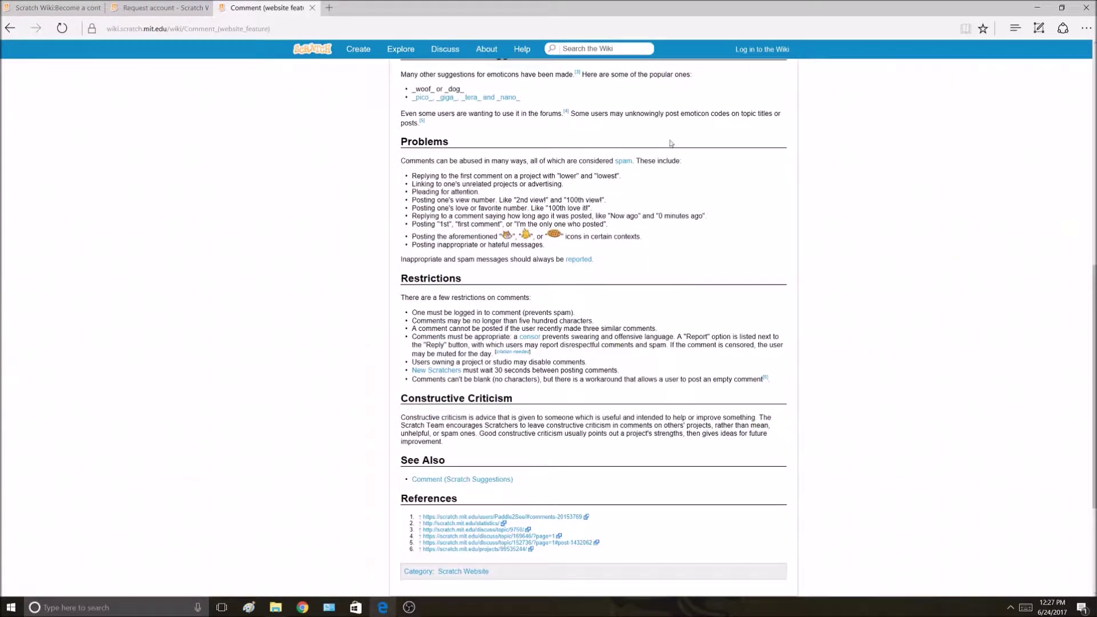
scroll(714, 246, "up", 6)
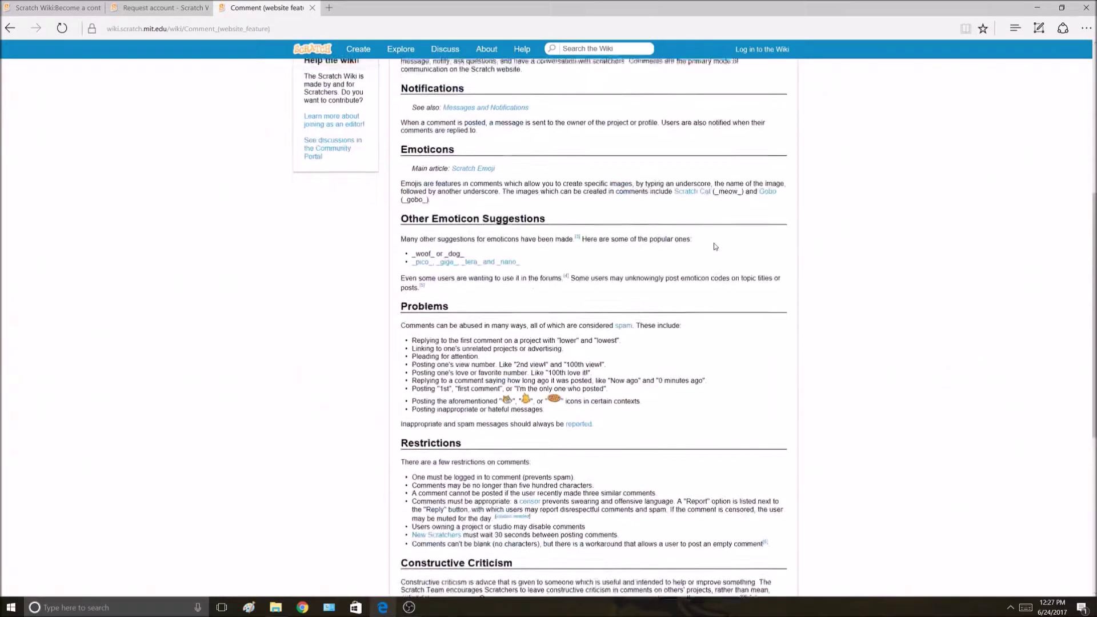
scroll(715, 246, "up", 3)
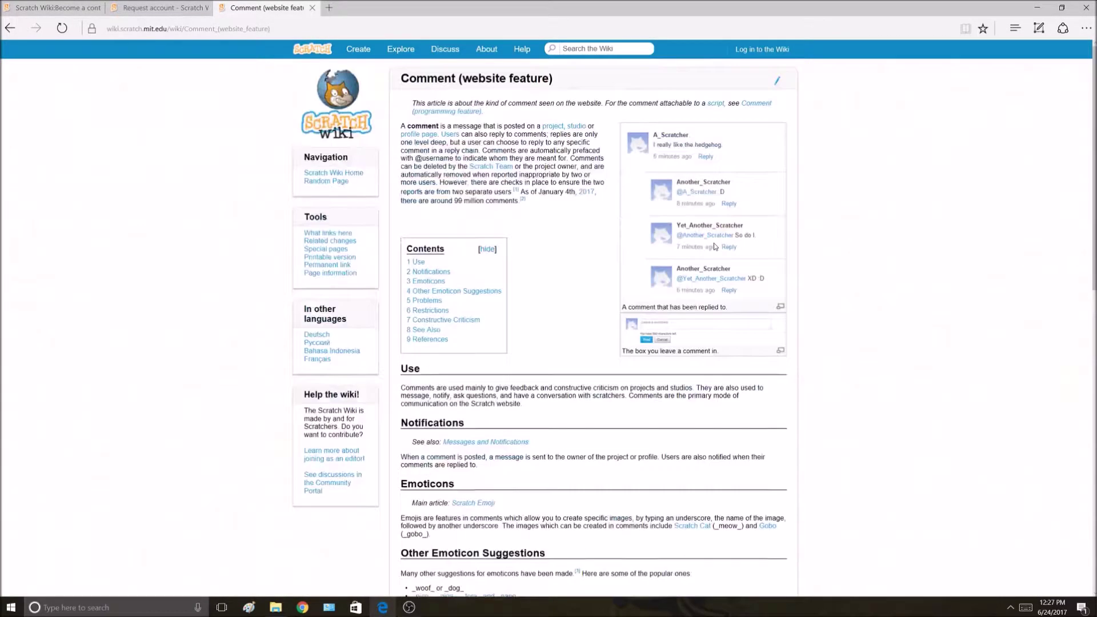
scroll(664, 298, "down", 6)
scroll(664, 298, "down", 5)
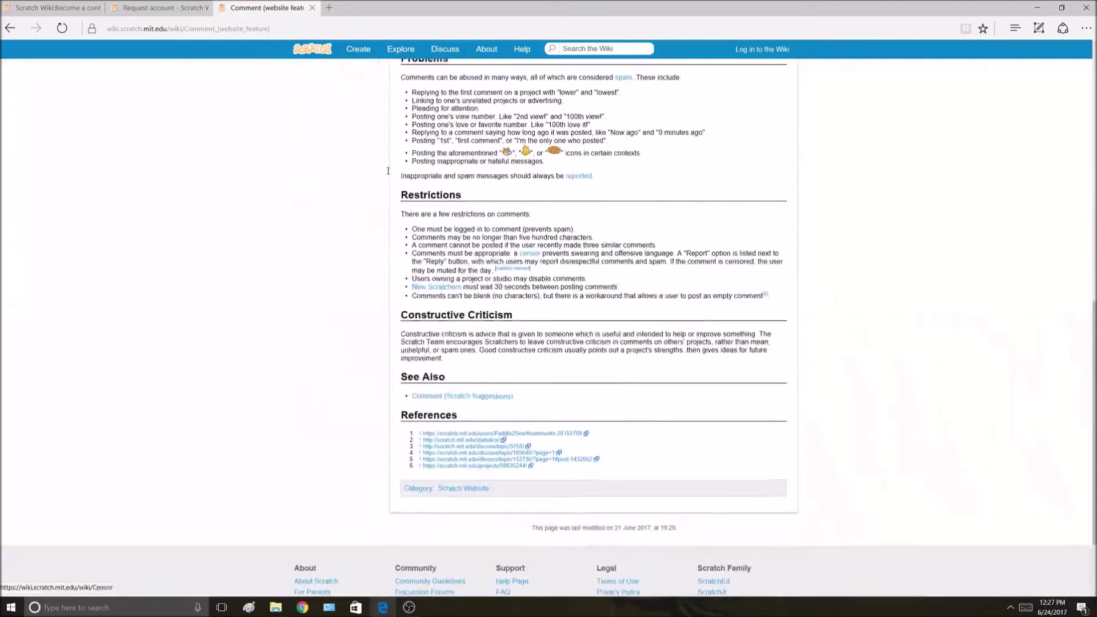
left_click(158, 7)
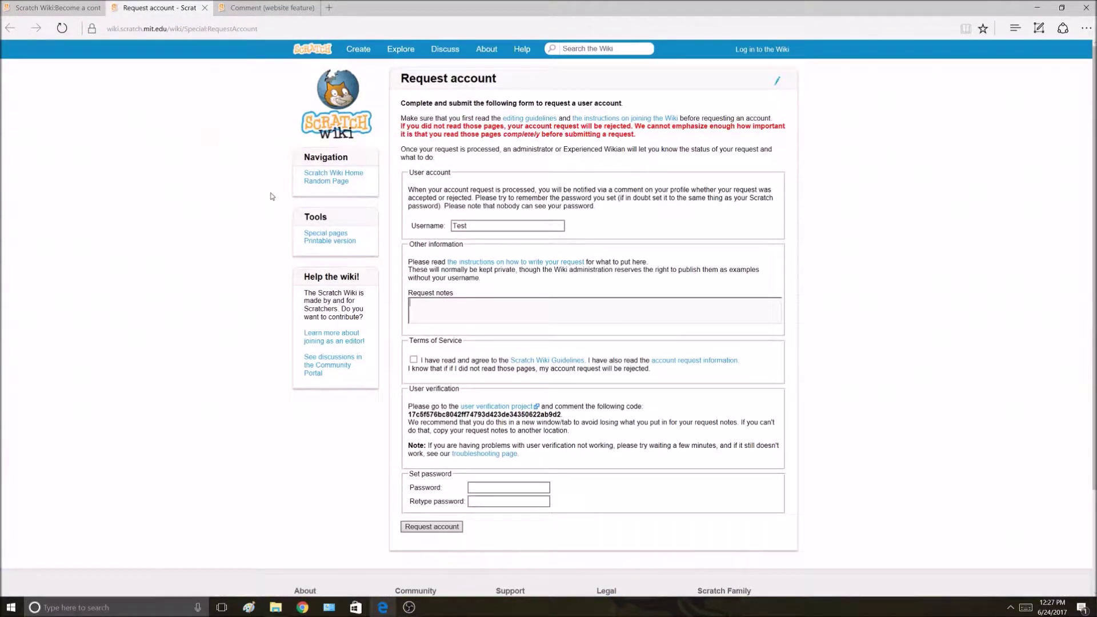
Write notes introducing yourself and proposing a profile-advertising image for the Comment (website feature) article
type("i! I'm Test. One article I'd like to improve is ")
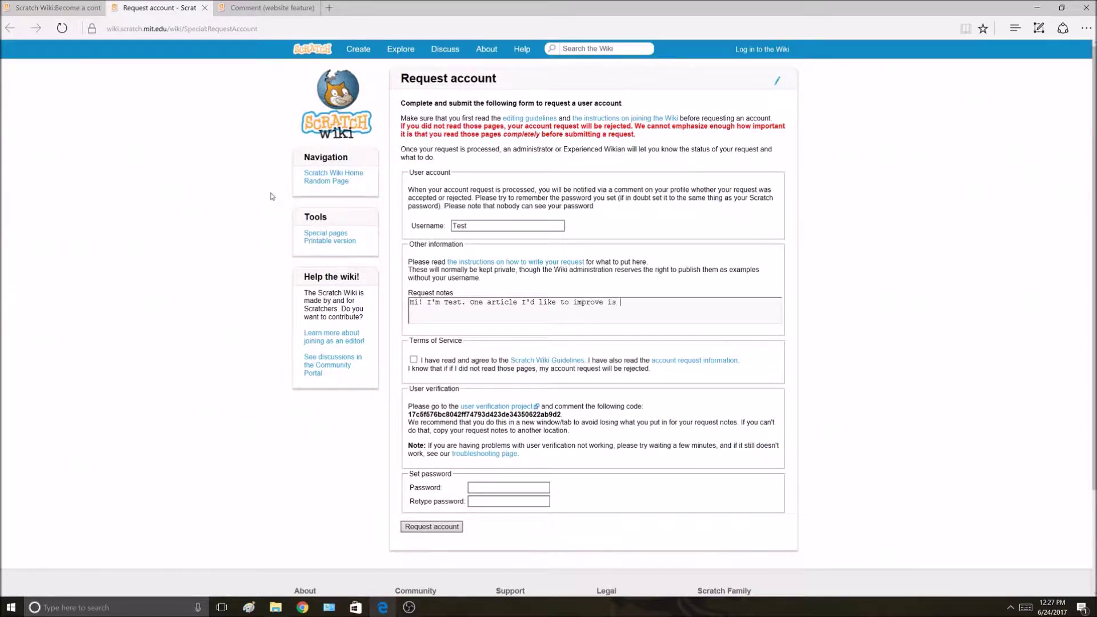
type("the Comment (website feature) article.")
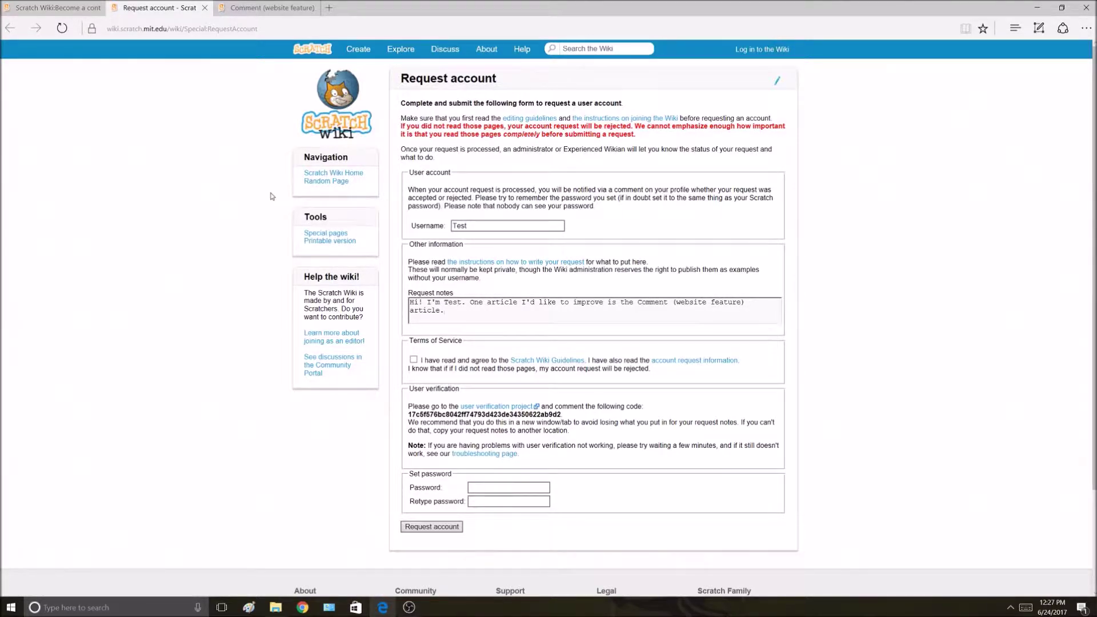
type("I would add an image that shows an example of a use")
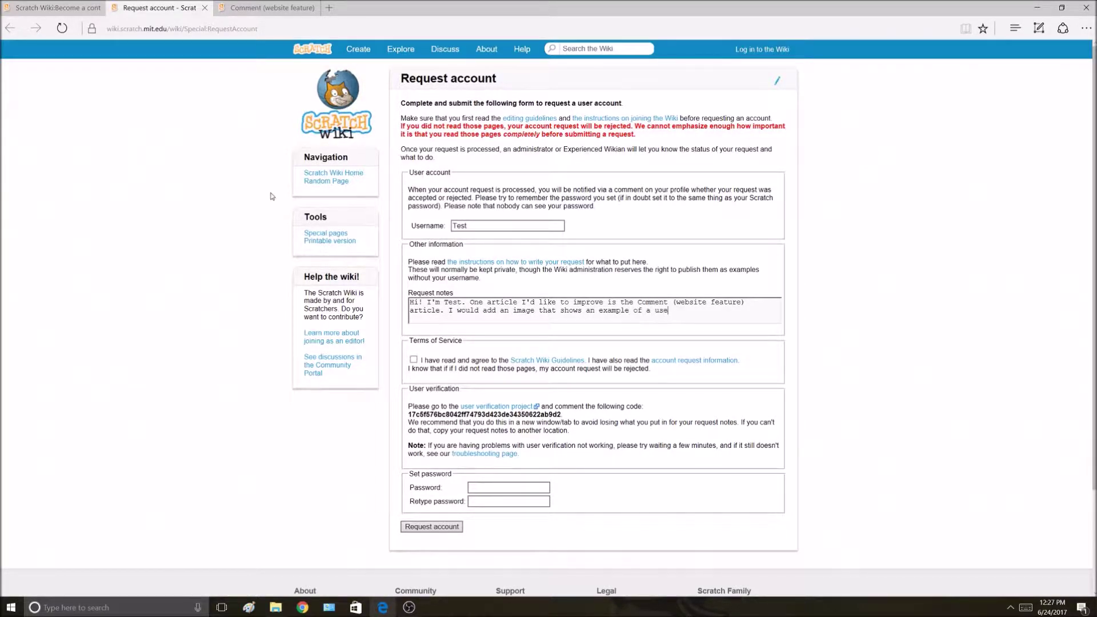
type("r advertising on someone else's profile")
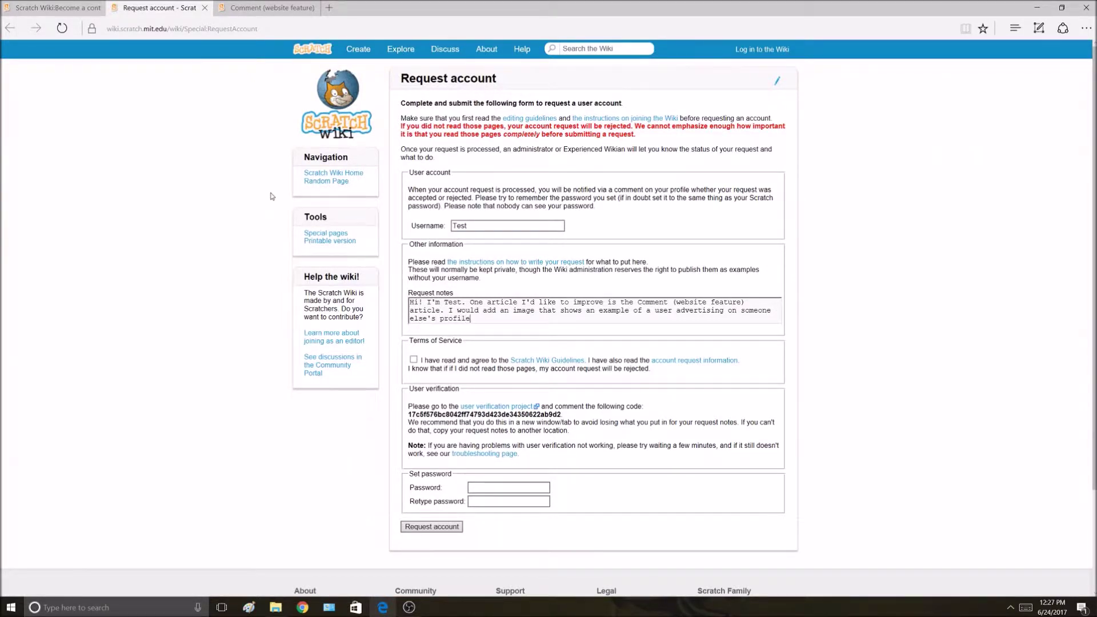
type(".")
left_click(79, 6)
left_click_drag(446, 384, 598, 403)
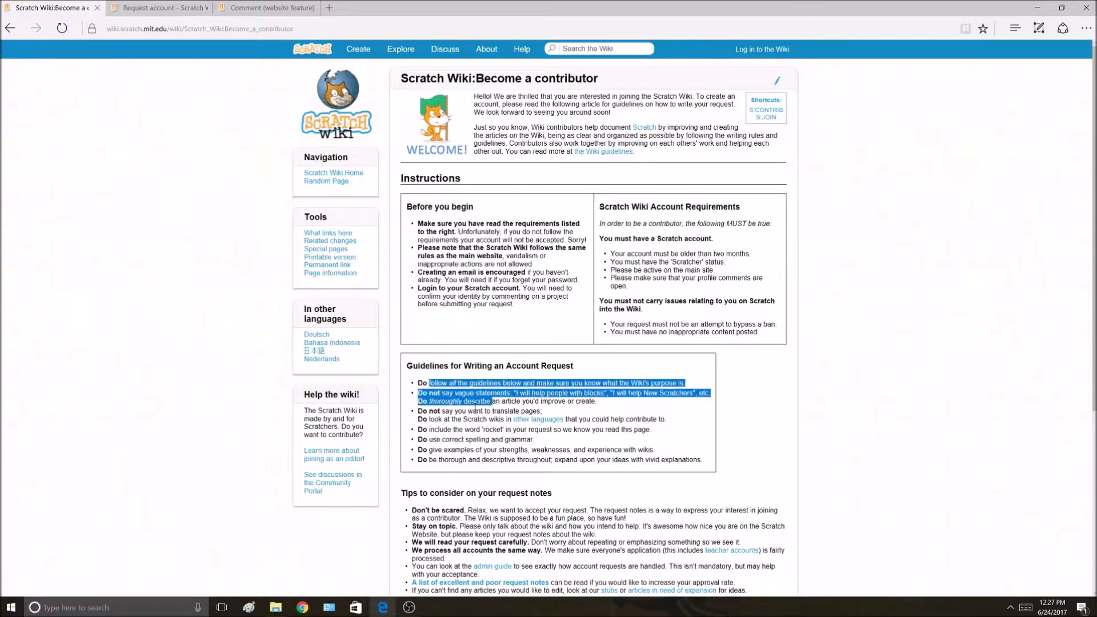
left_click(465, 414)
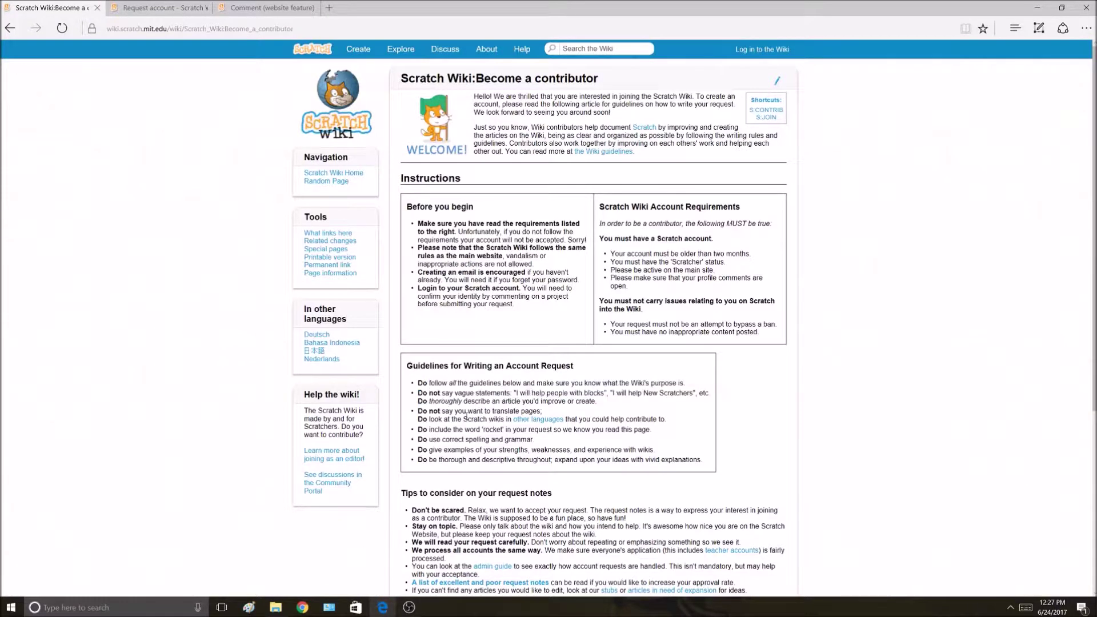
left_click_drag(417, 419, 417, 410)
left_click(419, 416)
left_click_drag(416, 419, 672, 420)
left_click(681, 439)
left_click(160, 8)
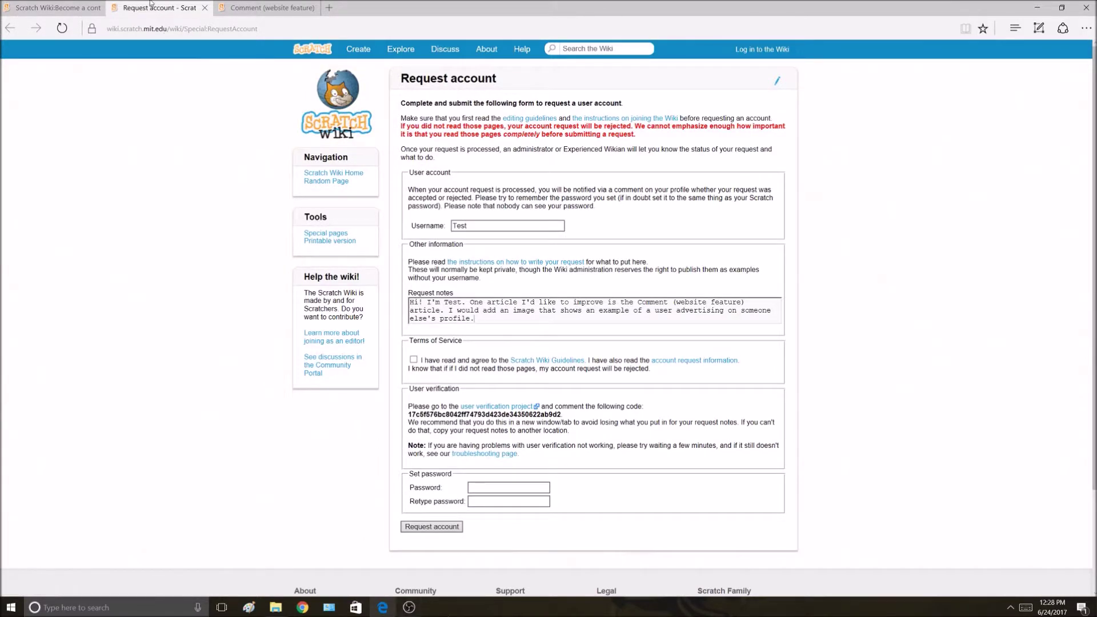
key("ctrl+shift+Tab")
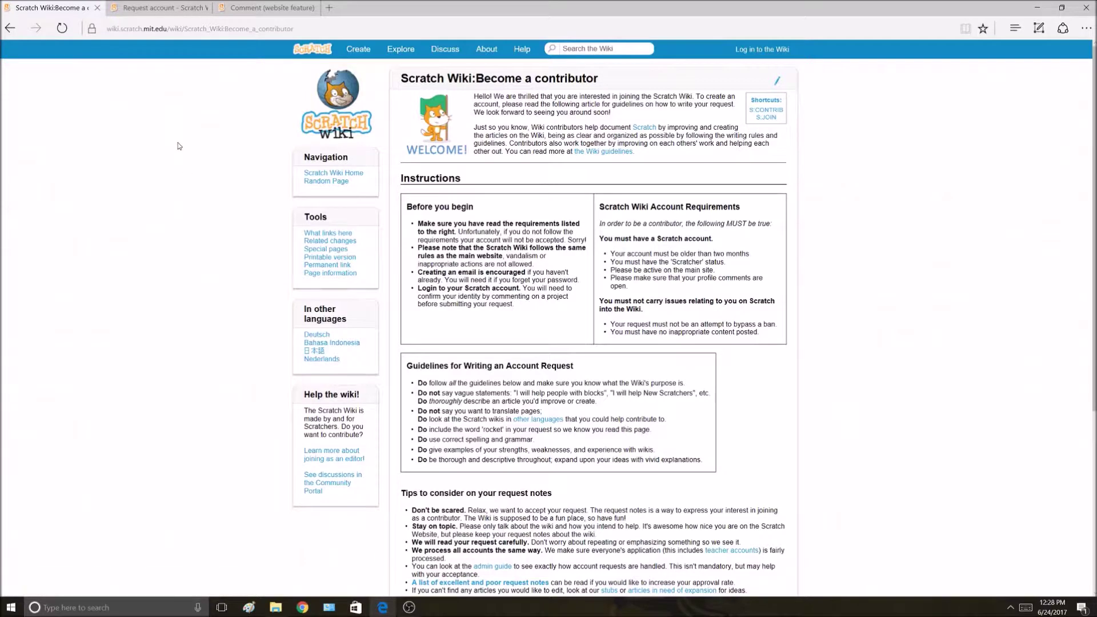
key("ctrl+Tab")
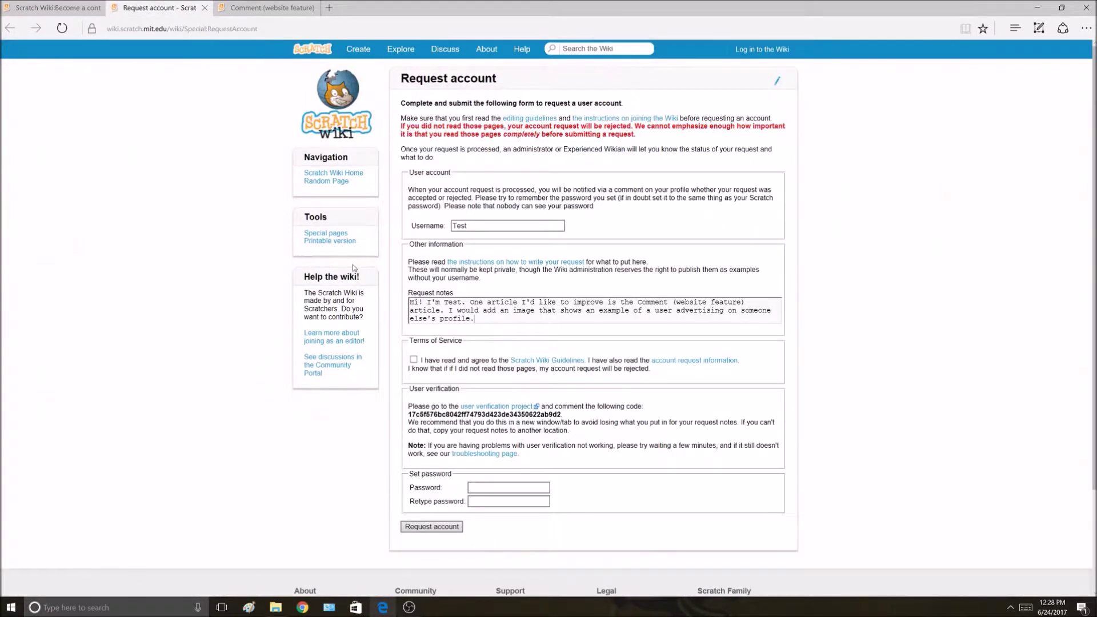
Insert the word 'Rocket.' at the very start of the request notes
left_click(412, 304)
type("Rocked")
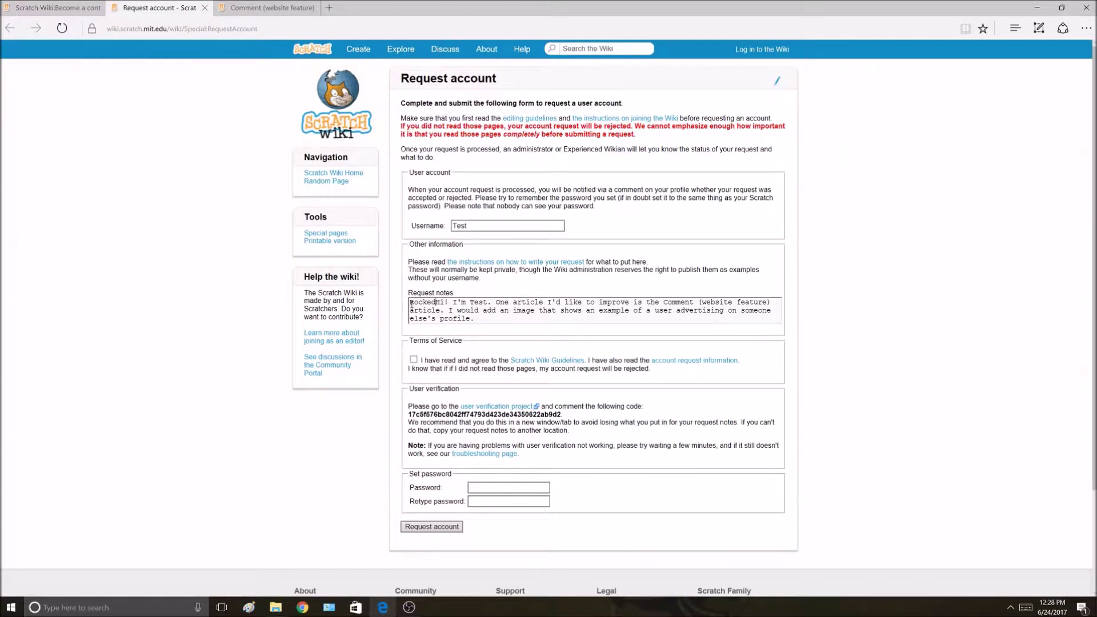
type(".")
key("ctrl+shift+Tab")
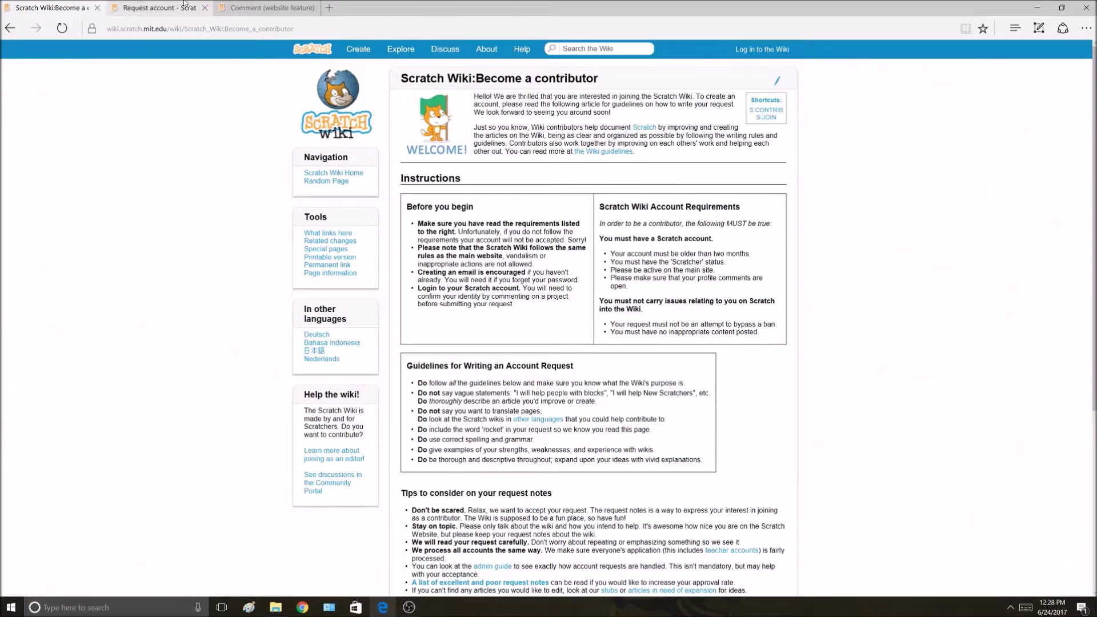
left_click(160, 8)
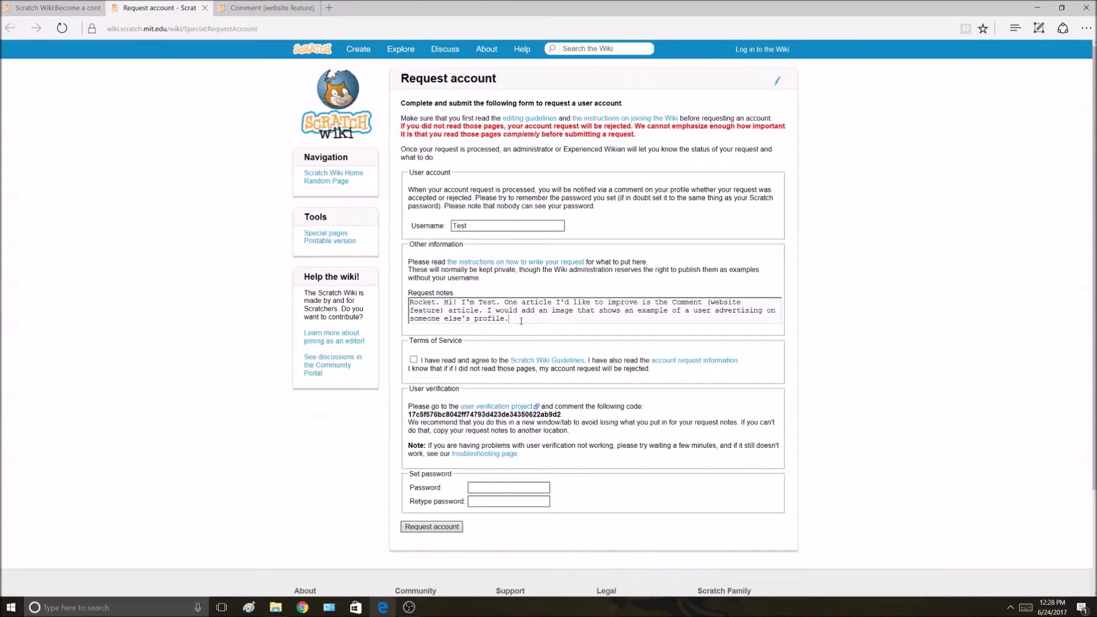
Add notes on no wiki experience, programming and dedication strengths, and impatience as a weakness
type("have no experience with wikis. My strengths are my programming ski")
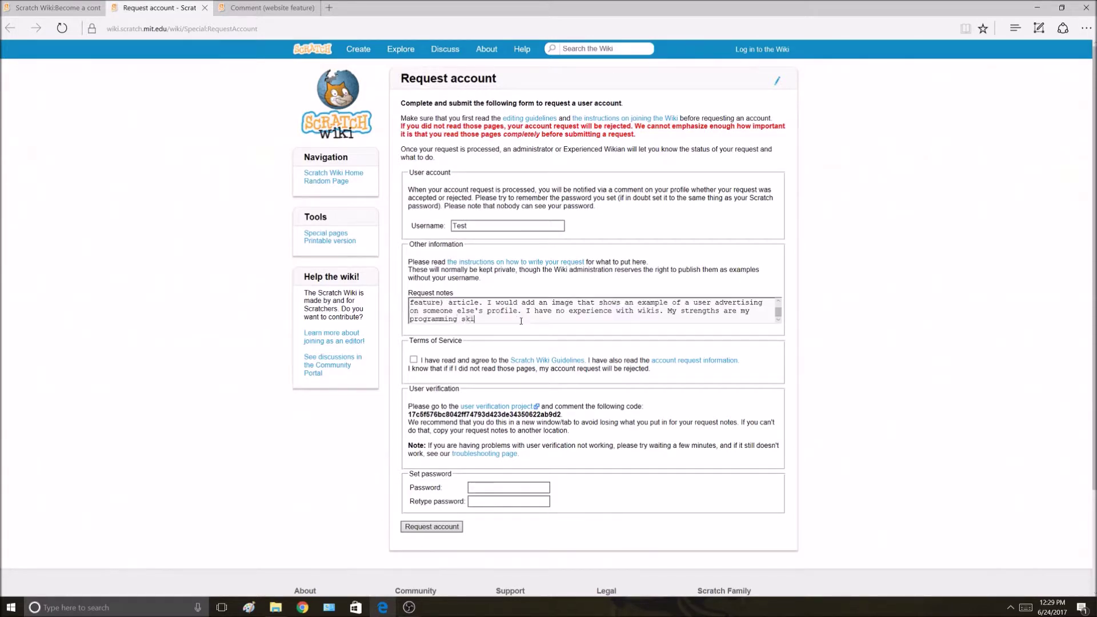
type("lls and dedication to completing a task. My weakne")
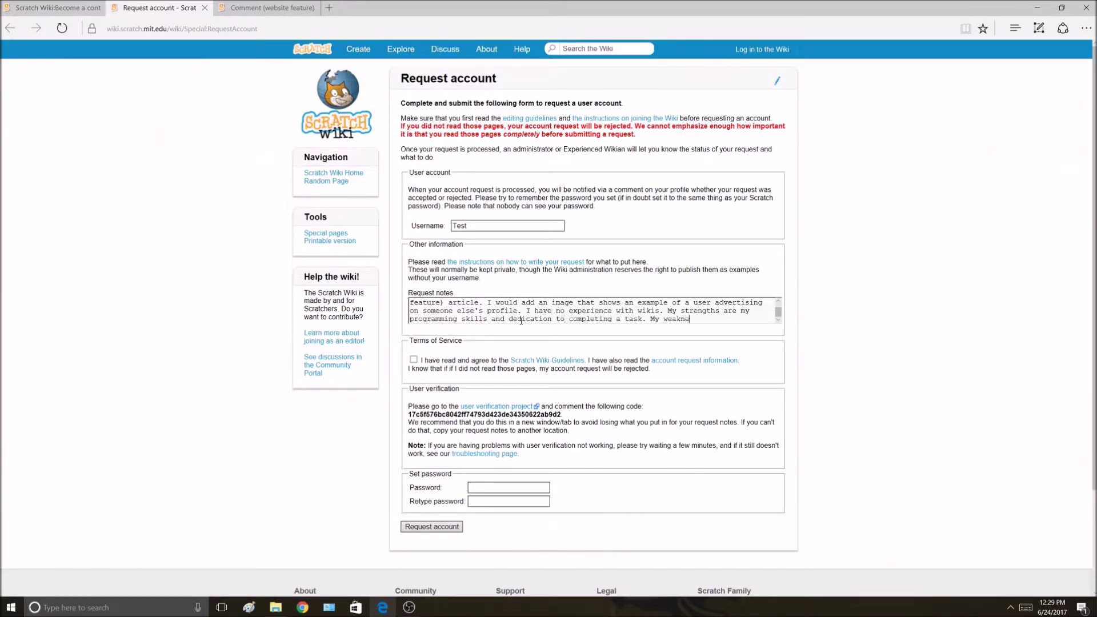
type("ss is my lack of patience.")
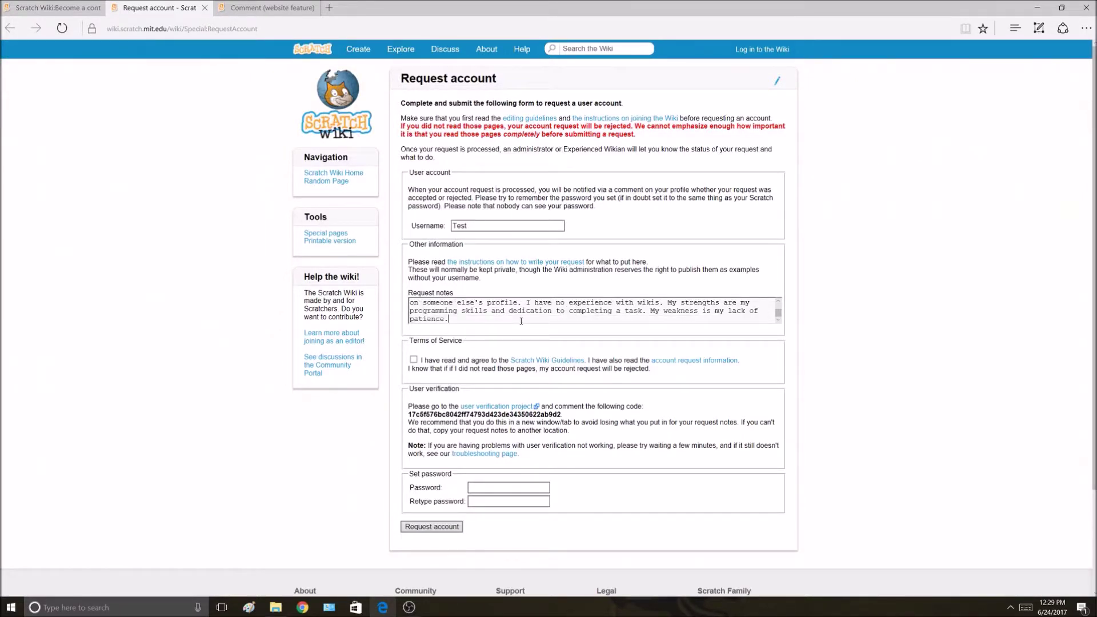
left_click(104, 5)
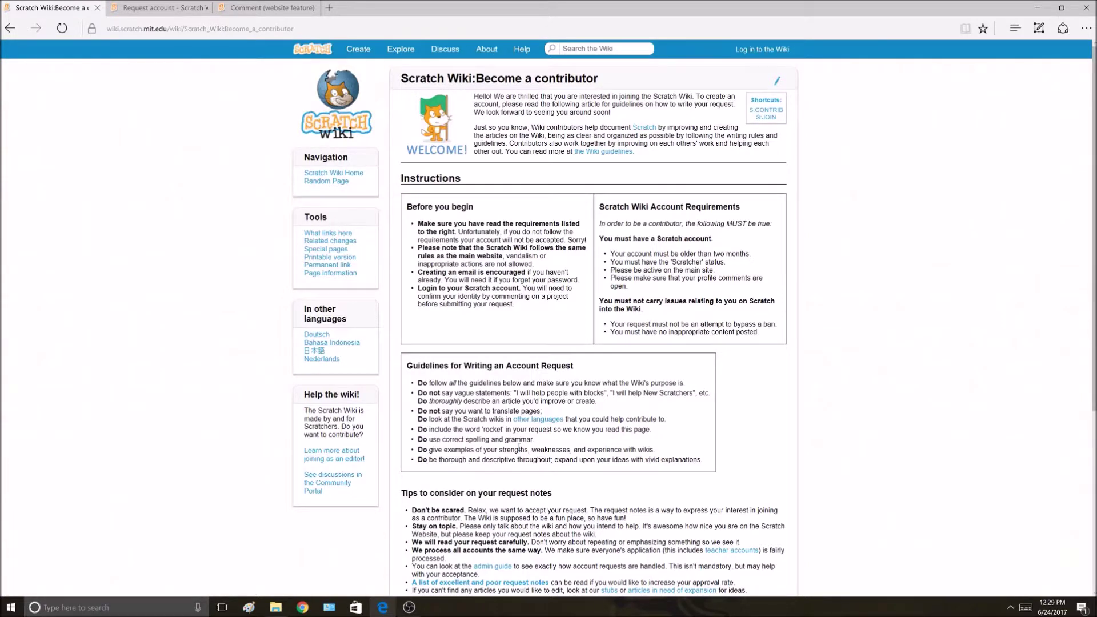
left_click_drag(414, 459, 449, 384)
left_click(604, 466)
key("ctrl+Tab")
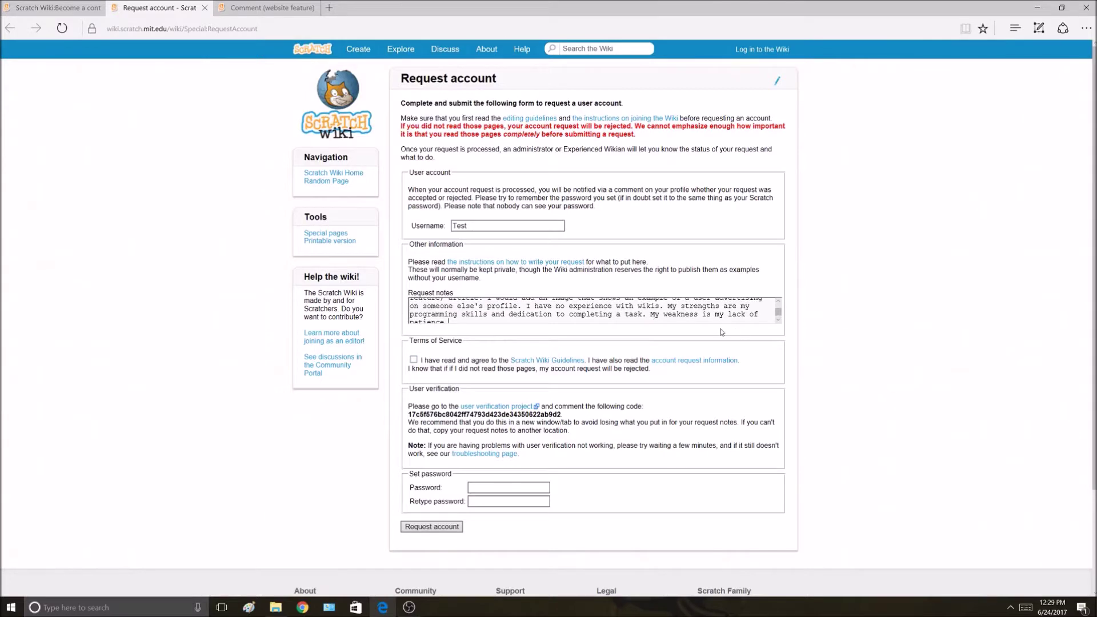
scroll(734, 315, "up", 2)
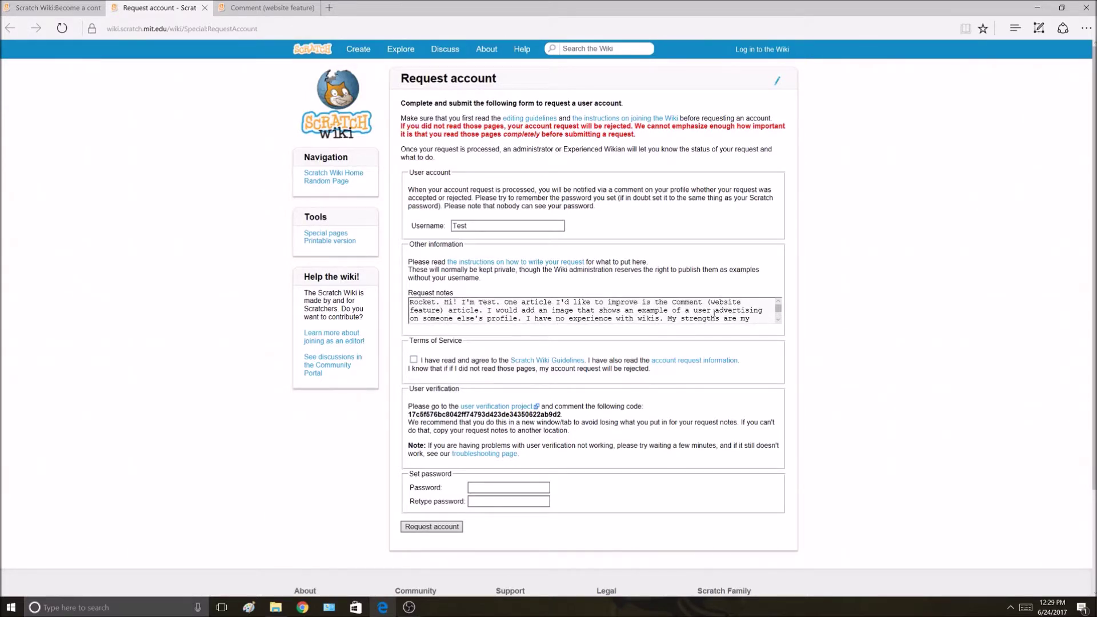
scroll(752, 310, "down", 5)
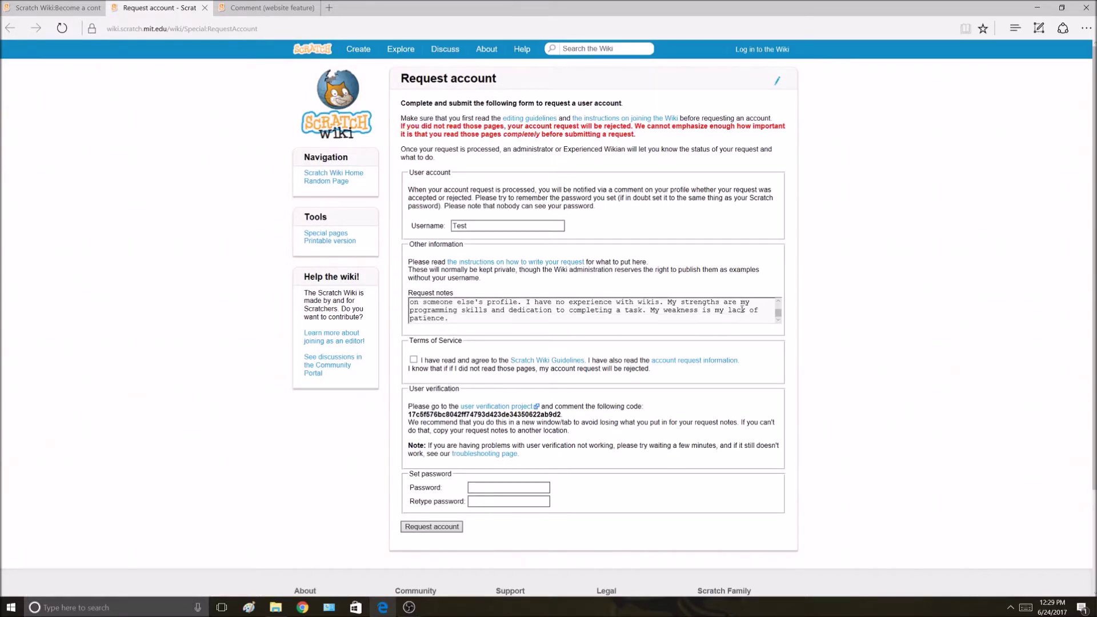
scroll(477, 298, "up", 3)
key("ctrl+a")
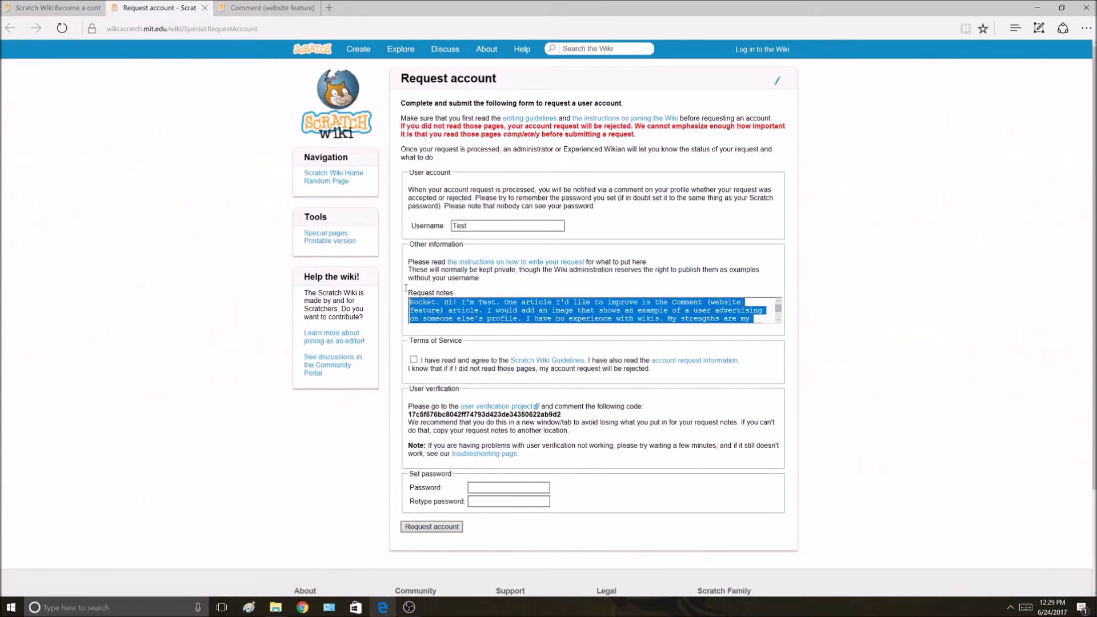
left_click(497, 330)
scroll(470, 310, "down", 1)
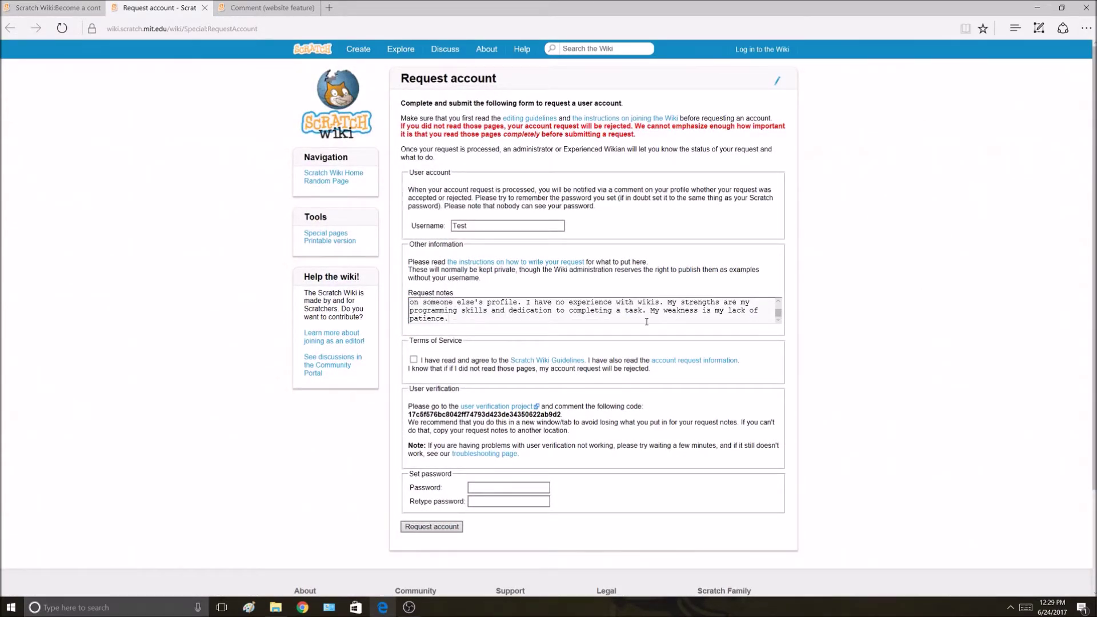
scroll(485, 320, "up", 1)
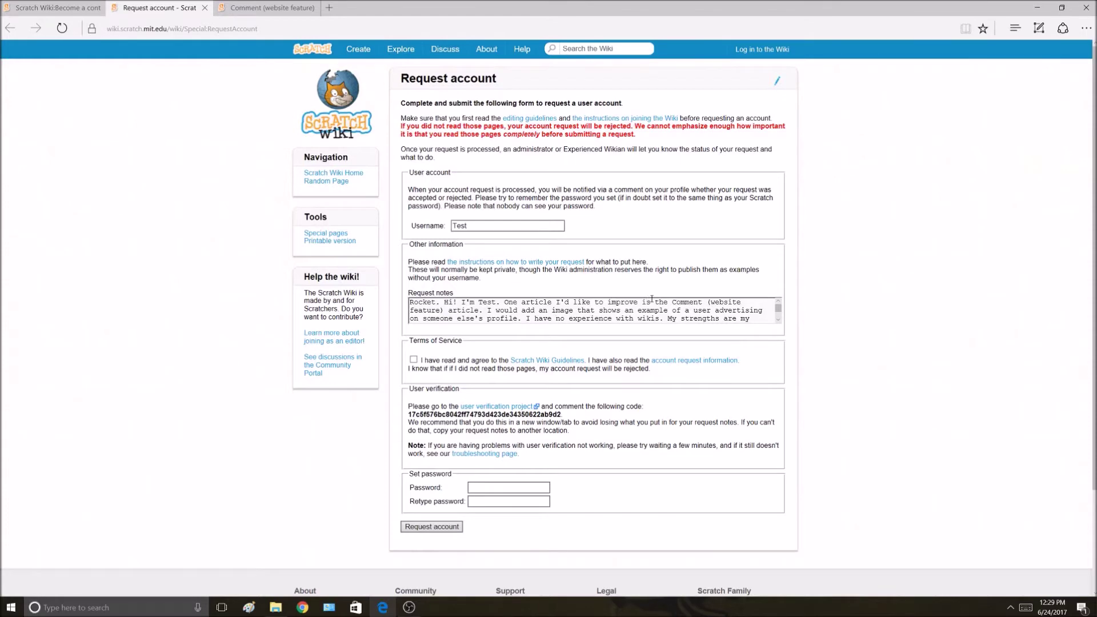
scroll(545, 296, "down", 3)
scroll(503, 303, "up", 3)
Tick the checkbox agreeing to the Scratch Wiki Guidelines and account request terms
scroll(491, 306, "down", 2)
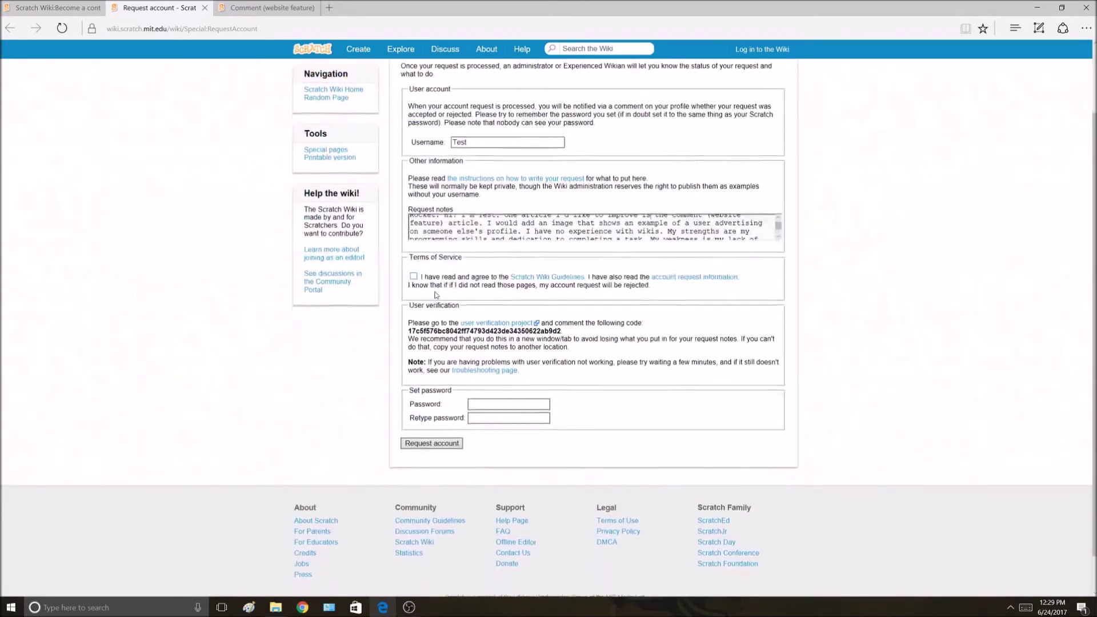
scroll(442, 310, "up", 2)
scroll(442, 311, "down", 5)
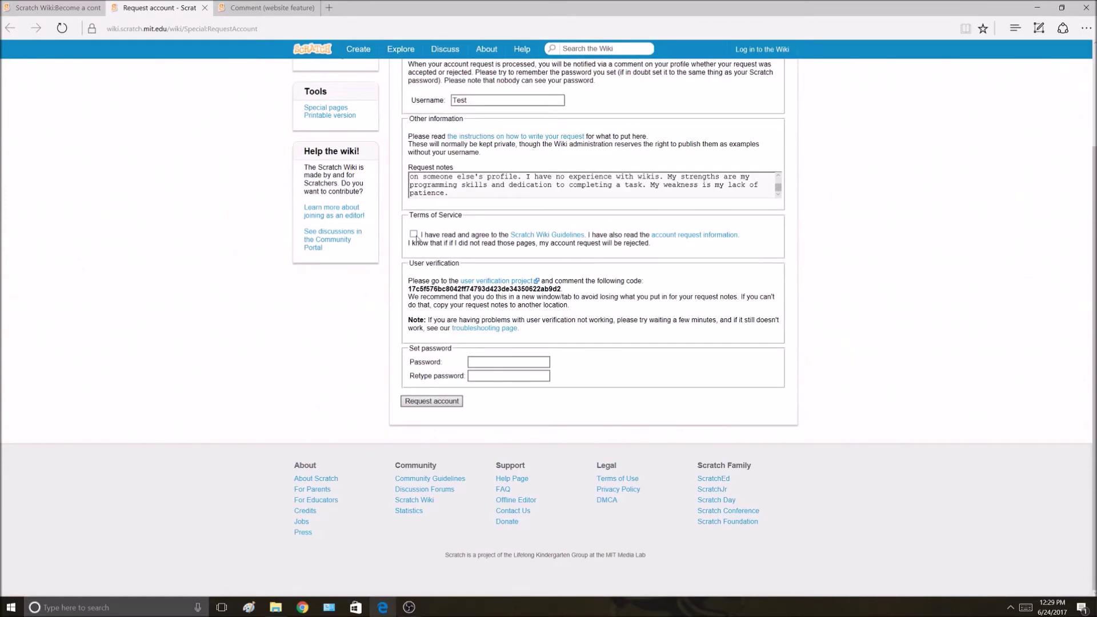
left_click(413, 234)
Review the user verification section, briefly highlighting its instructions and verification code
left_click(486, 361)
left_click_drag(447, 281, 518, 304)
left_click(518, 304)
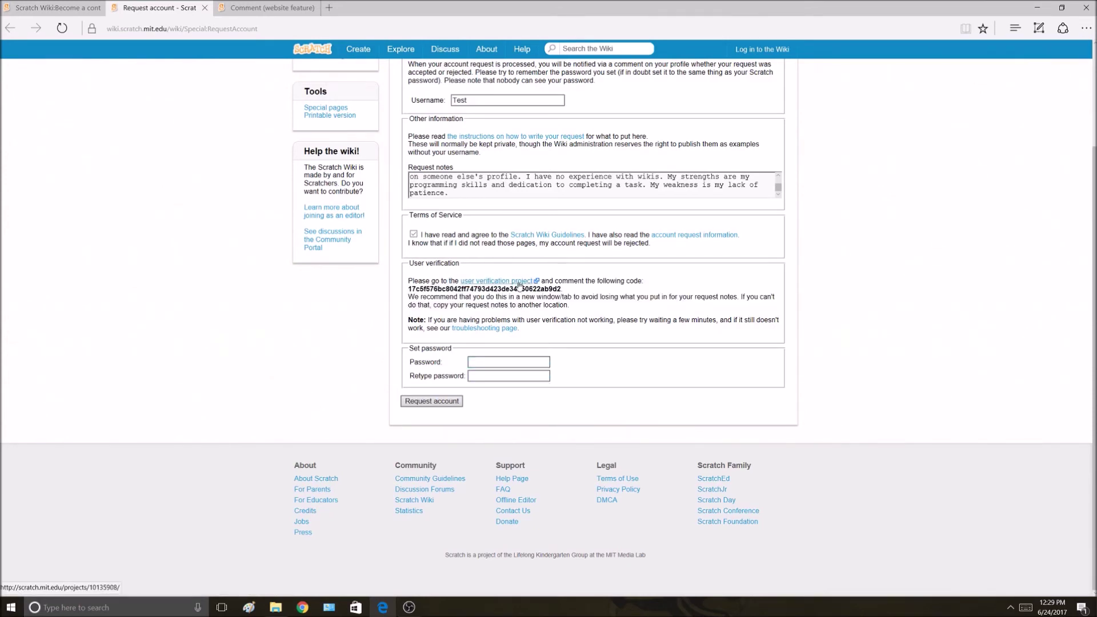
left_click_drag(561, 292, 408, 289)
left_click(343, 324)
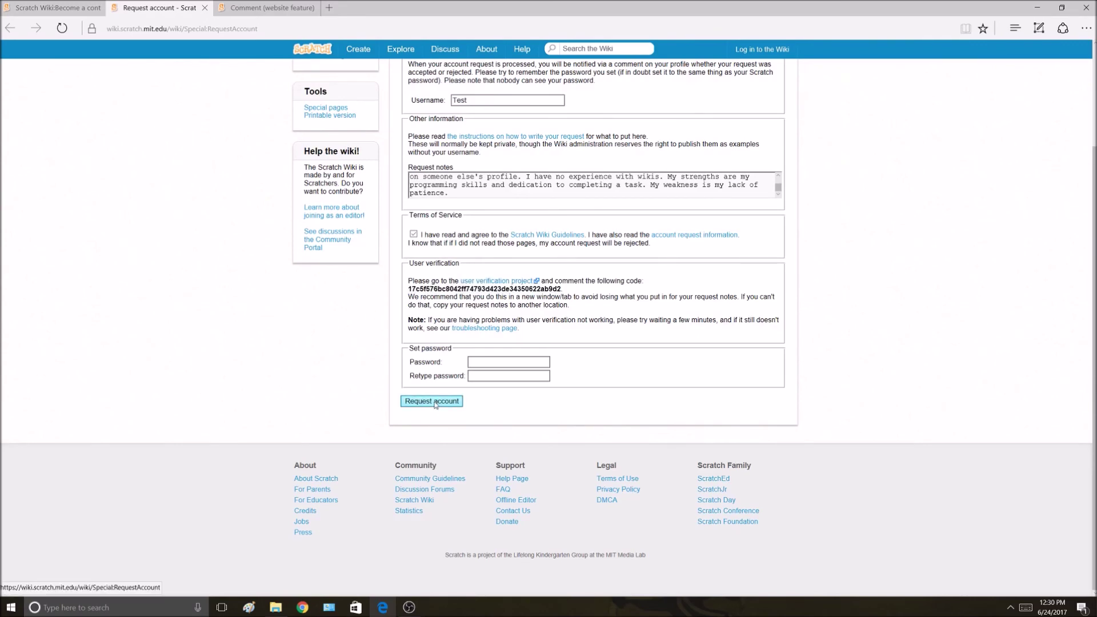